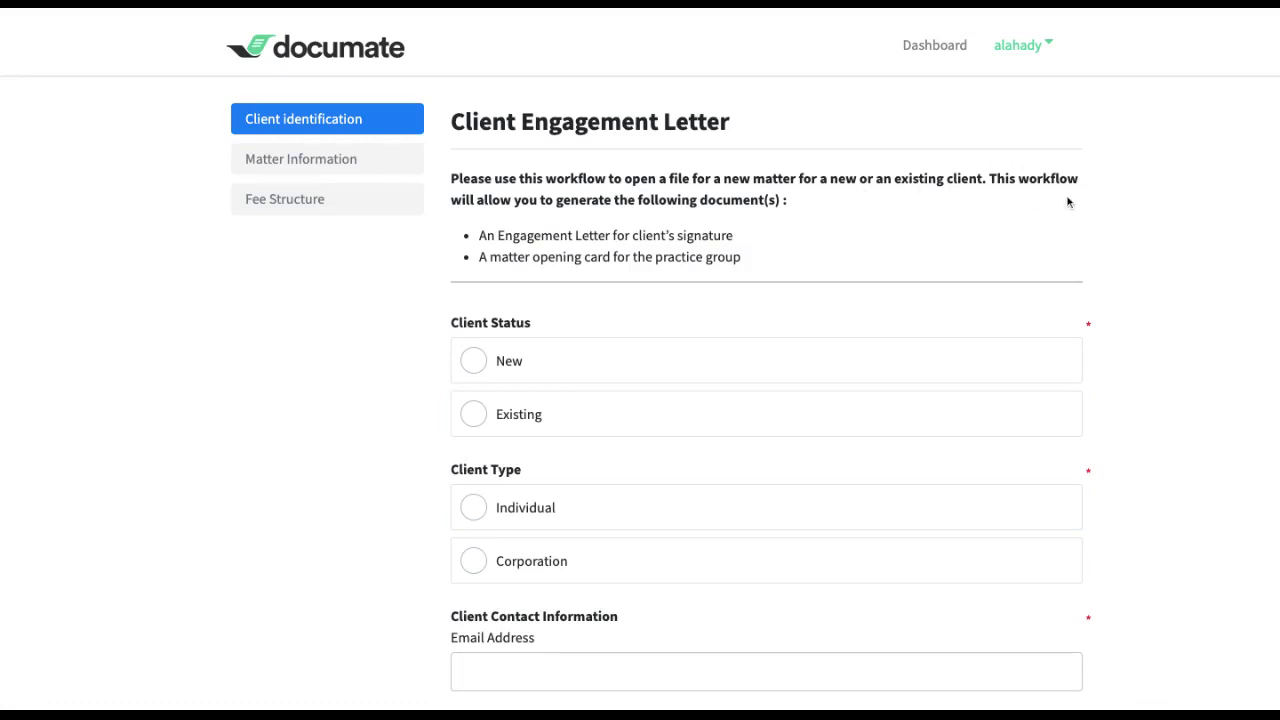
Step: Select New under Client Status in the Documate form
scroll(1067, 201, down, 1)
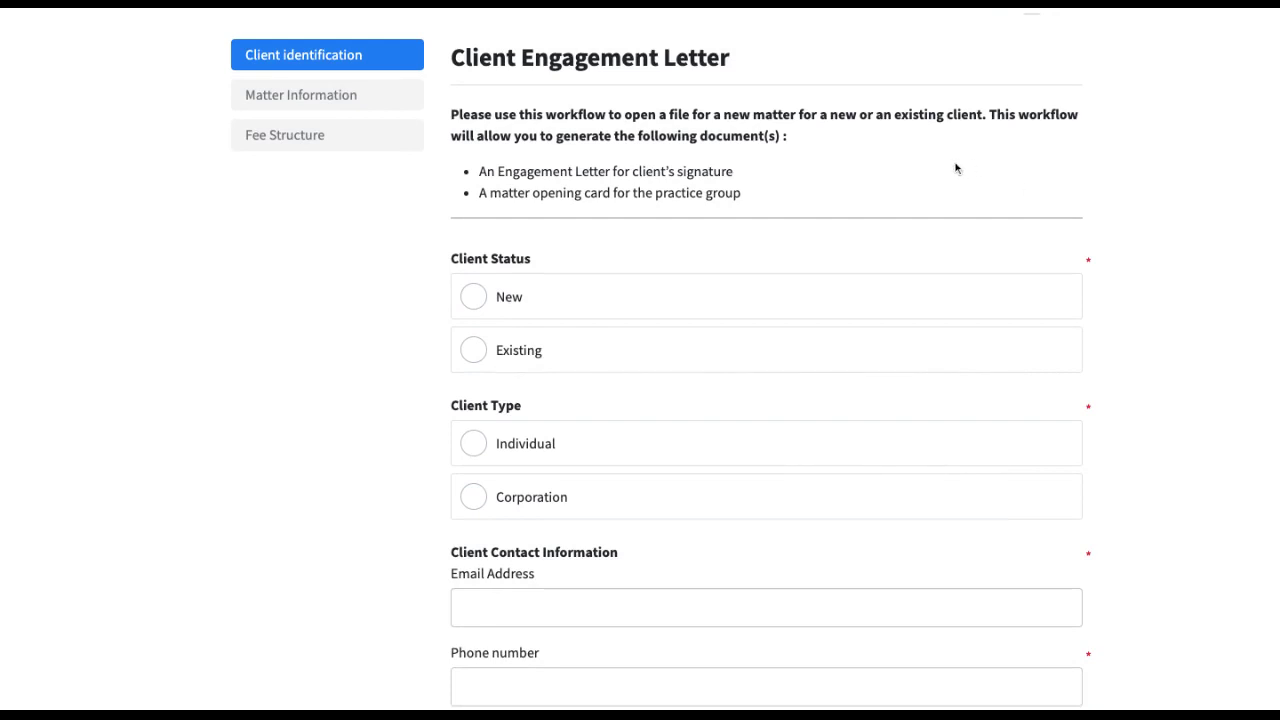
click(642, 299)
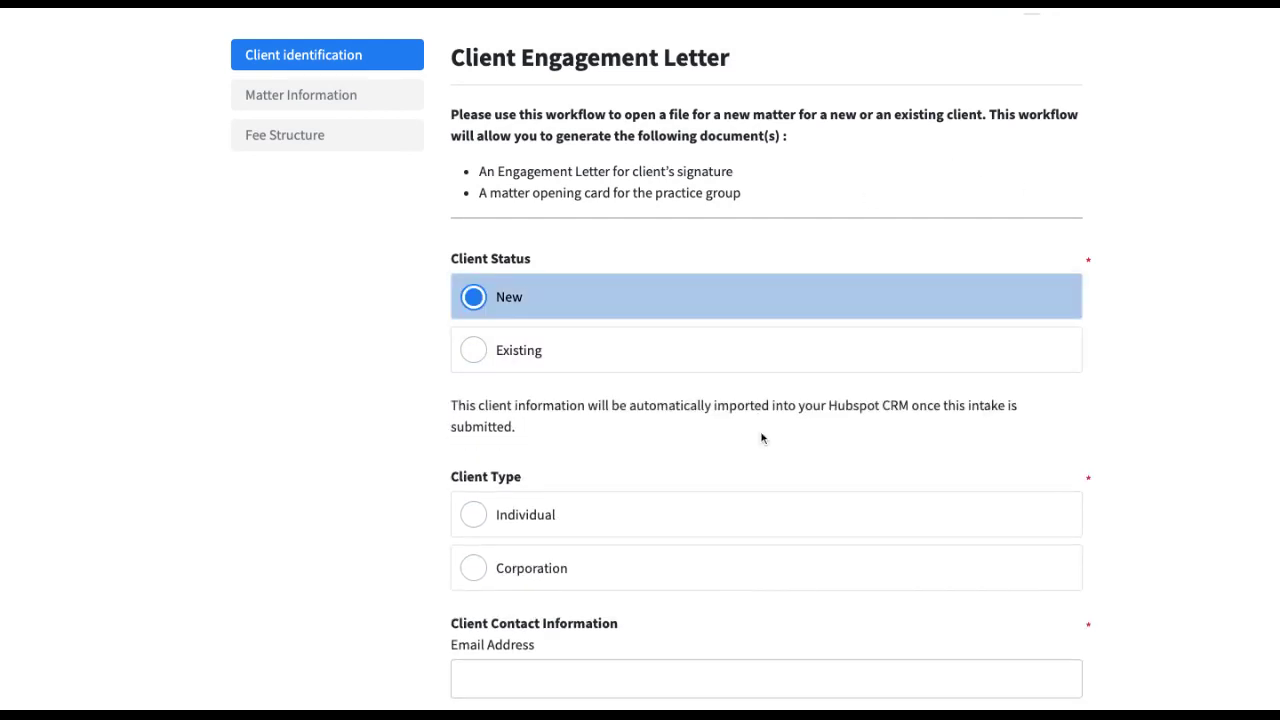
scroll(762, 437, down, 4)
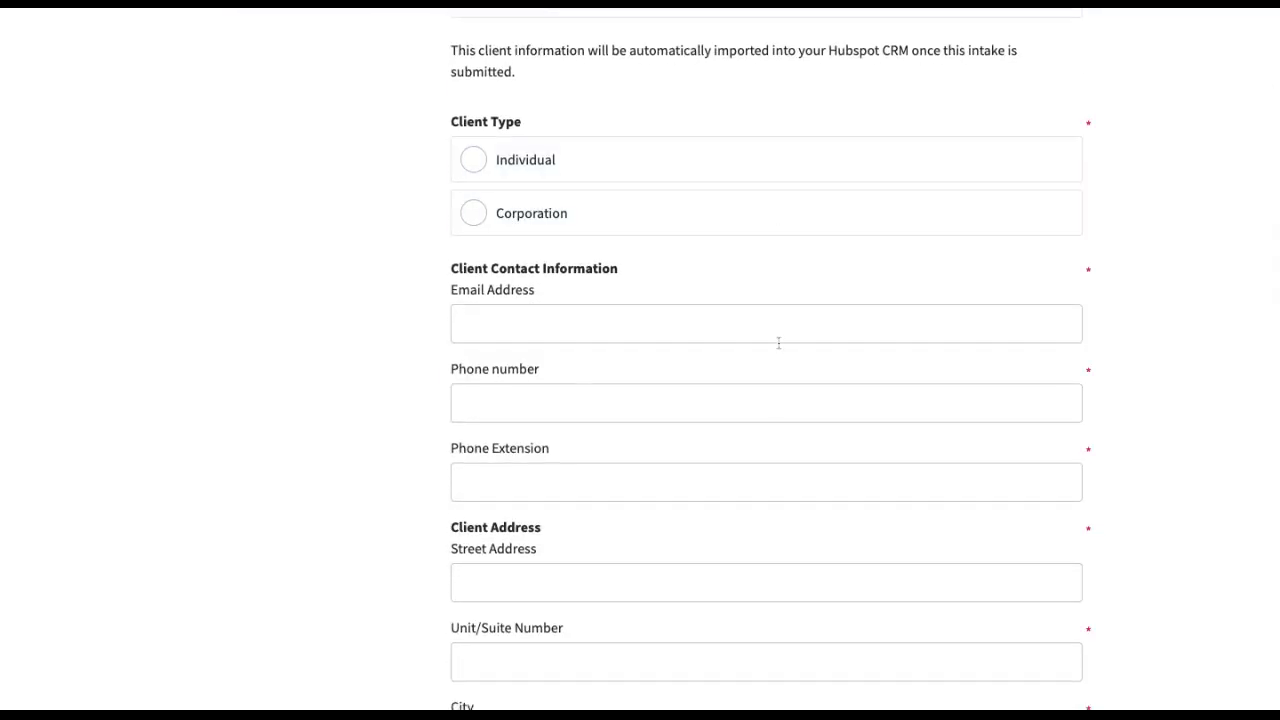
scroll(777, 343, down, 3)
scroll(777, 343, up, 6)
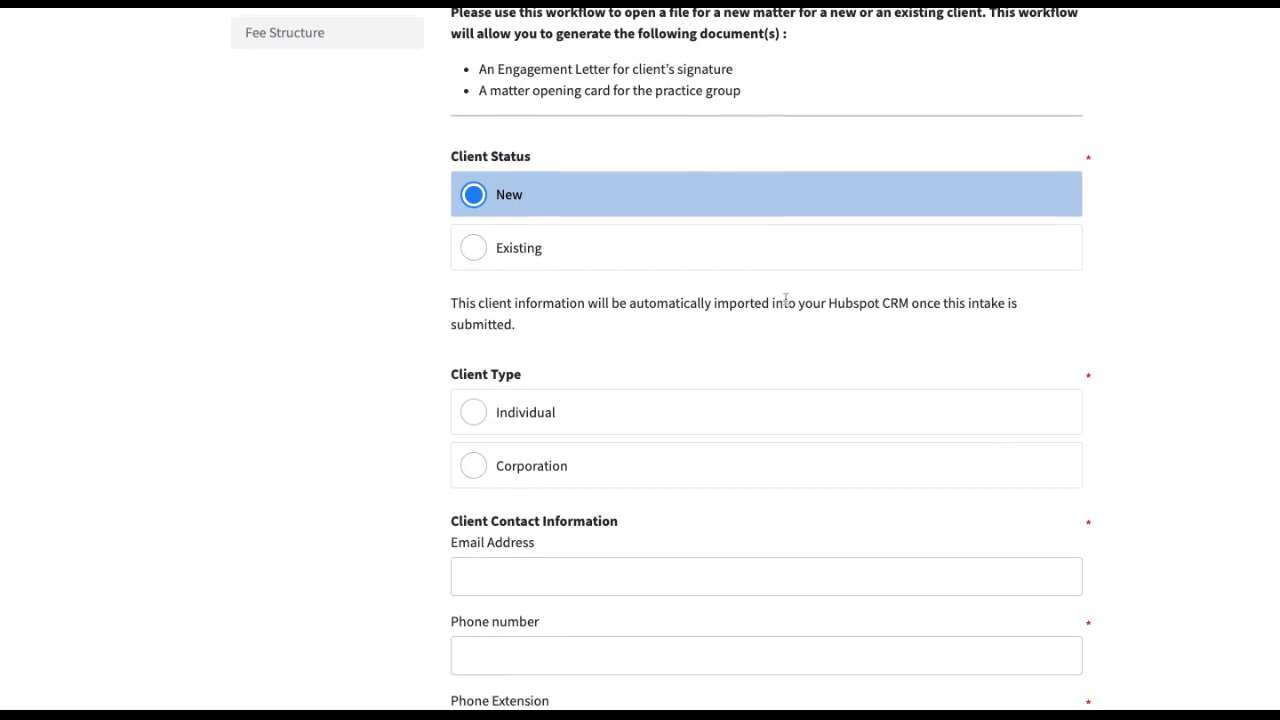
scroll(786, 300, up, 2)
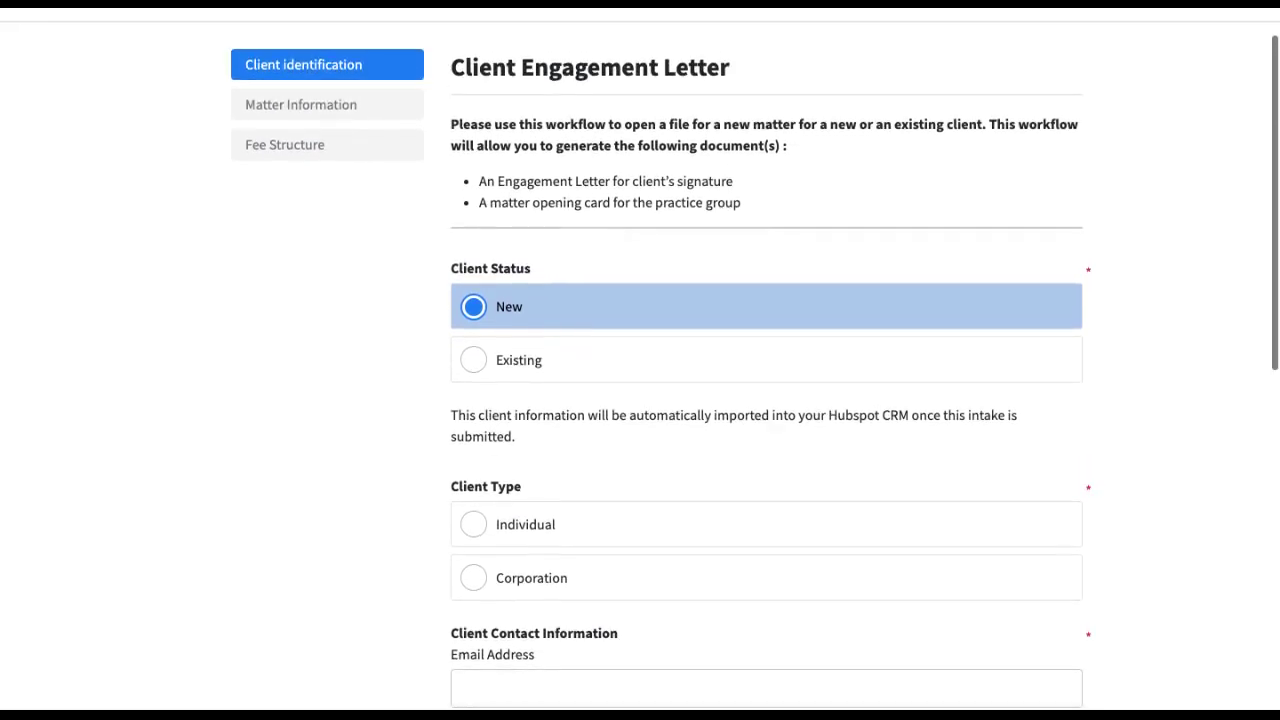
Step: Switch Client Status to Existing, then back to New so the HubSpot import note shows
click(548, 381)
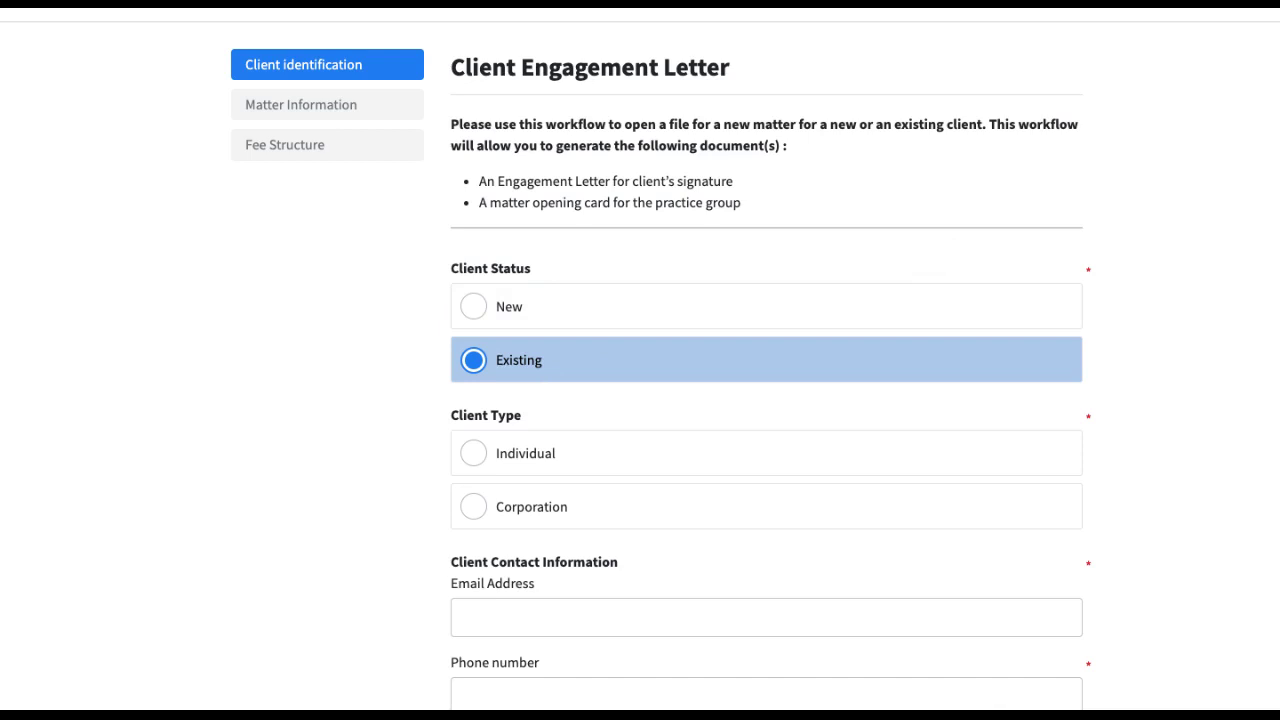
scroll(767, 540, down, 5)
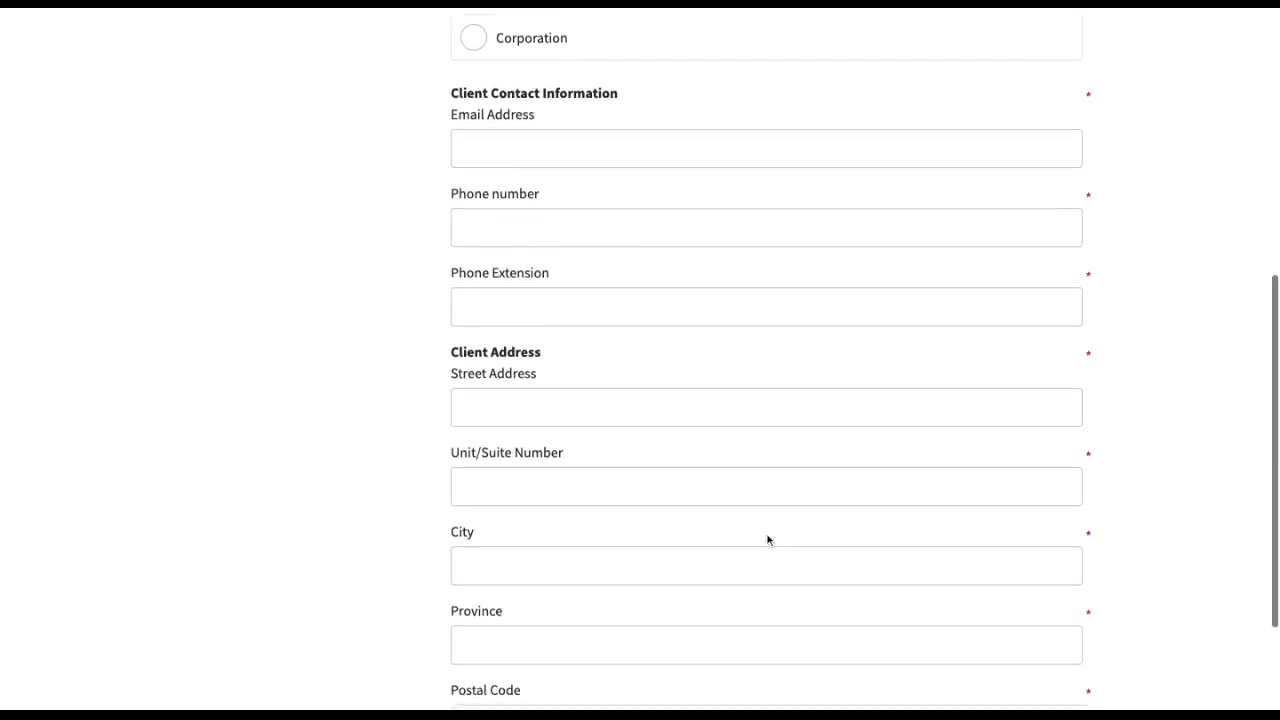
scroll(767, 540, up, 3)
scroll(766, 349, down, 5)
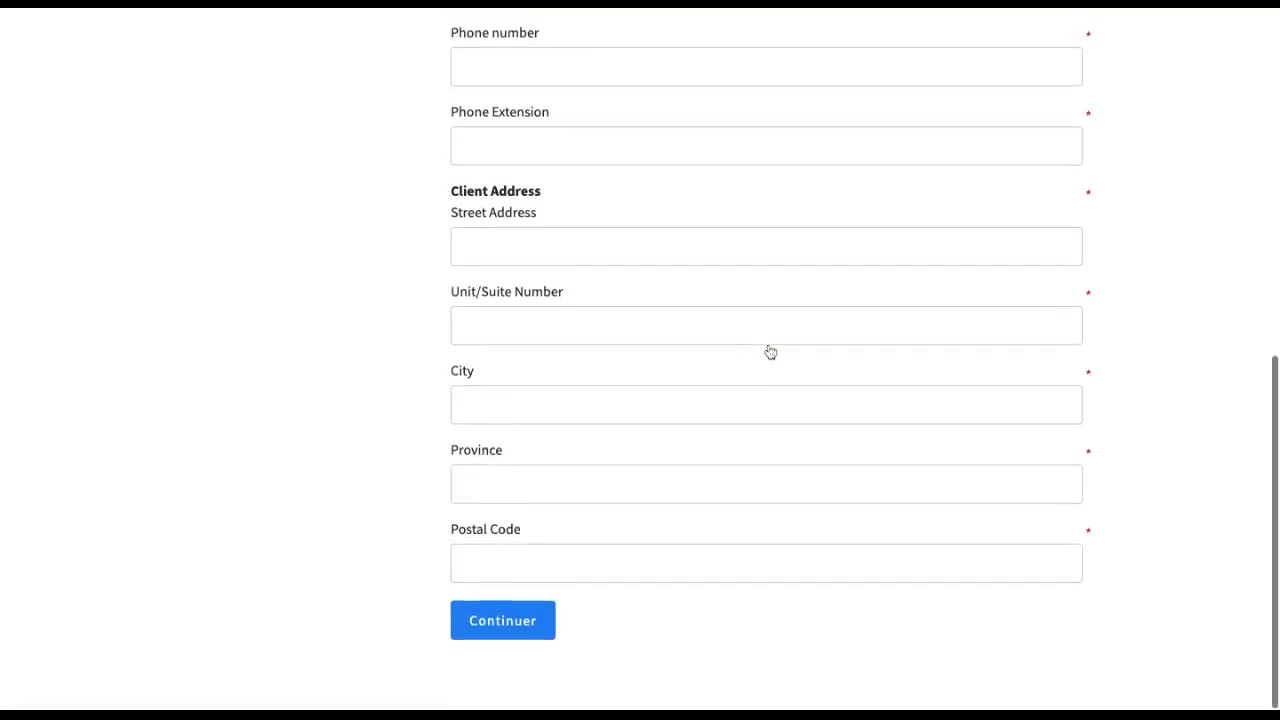
scroll(770, 352, up, 7)
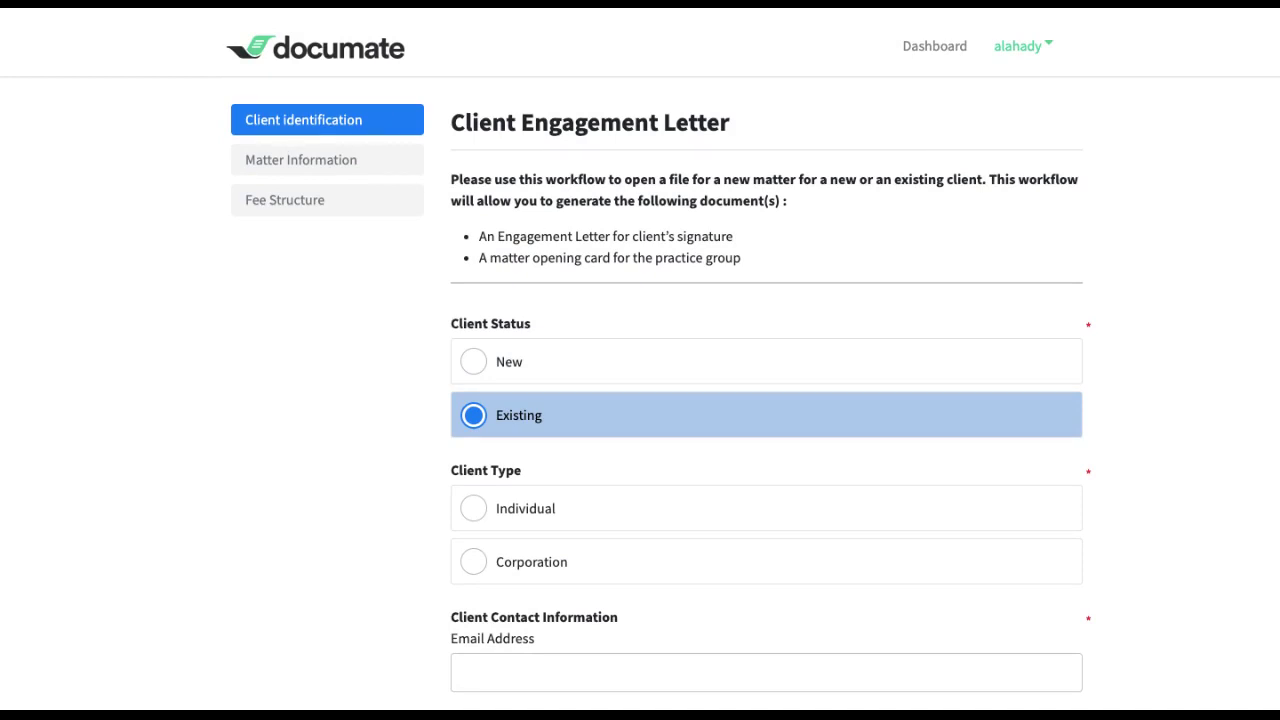
click(932, 361)
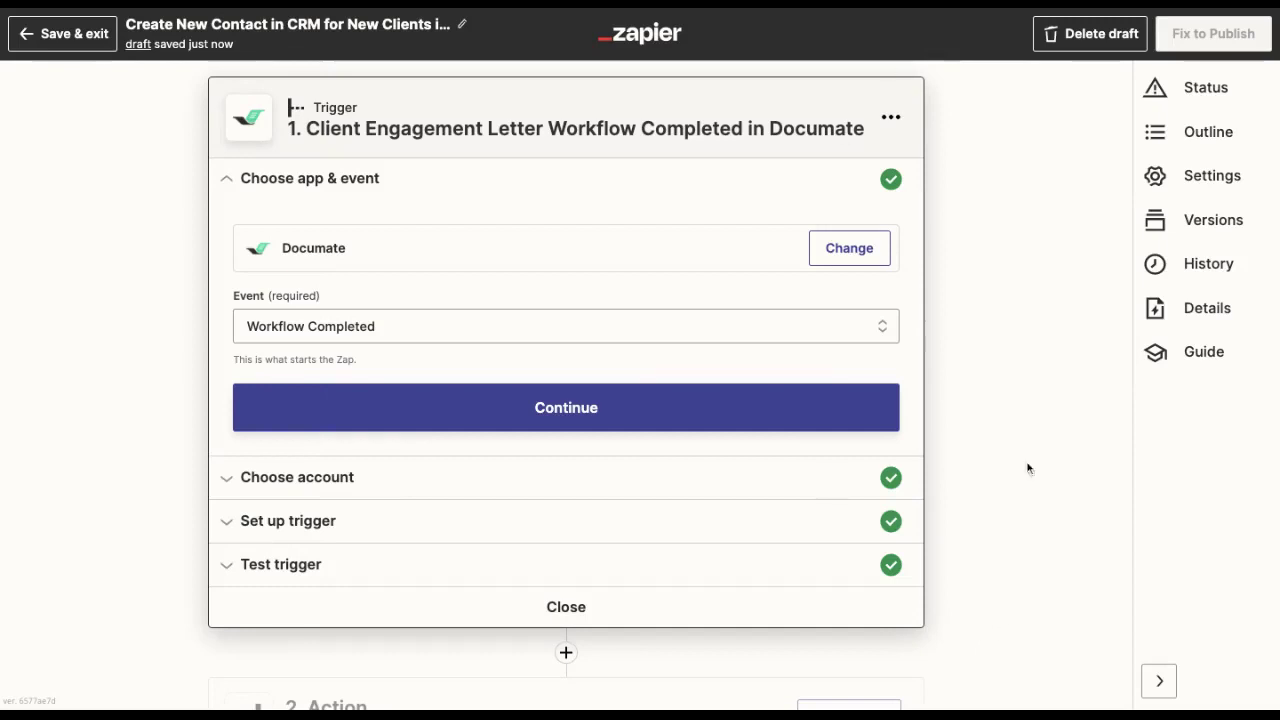
Step: Confirm the trigger's Workflow Name is Client Engagement Letter, then bring up step 2's app chooser
click(471, 530)
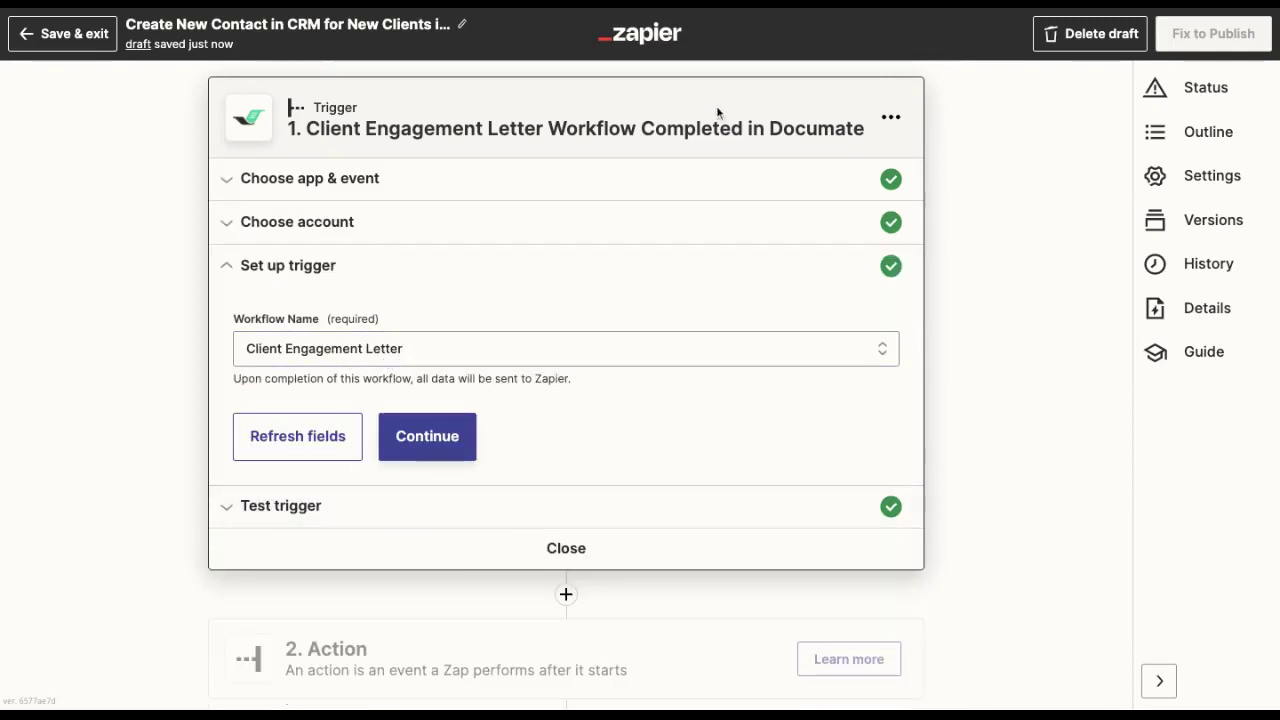
scroll(737, 134, down, 1)
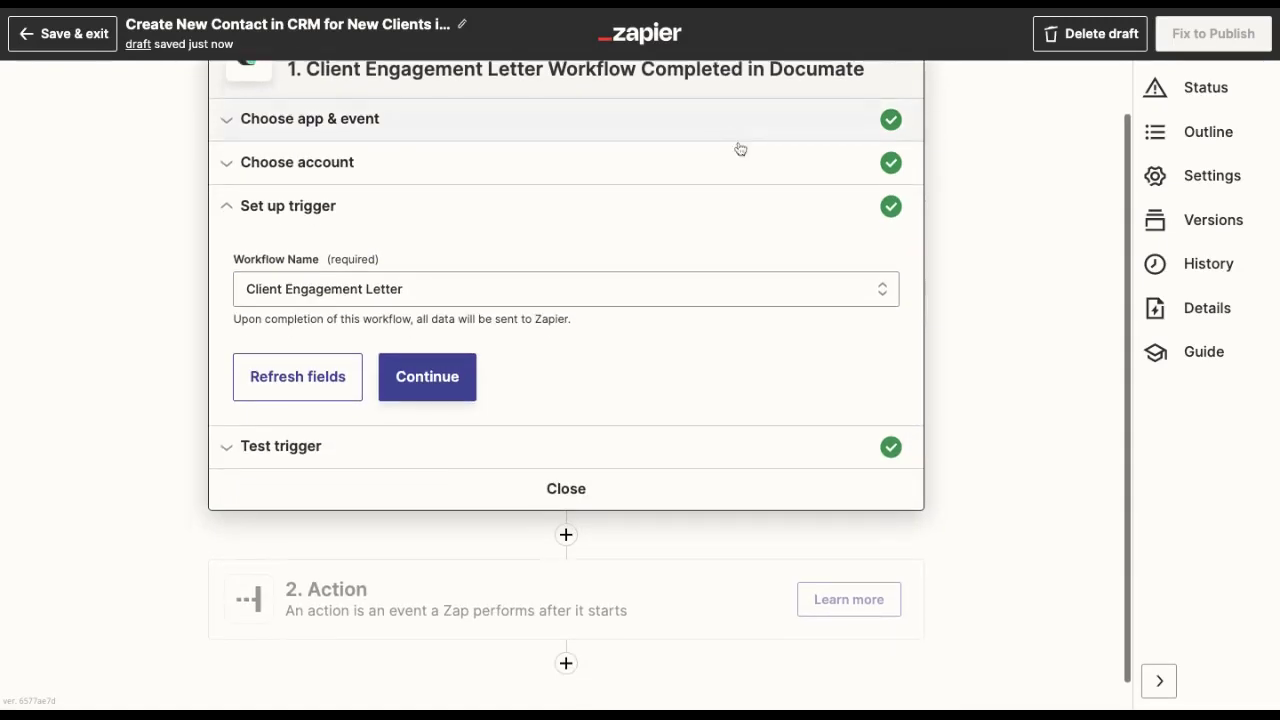
scroll(881, 312, down, 1)
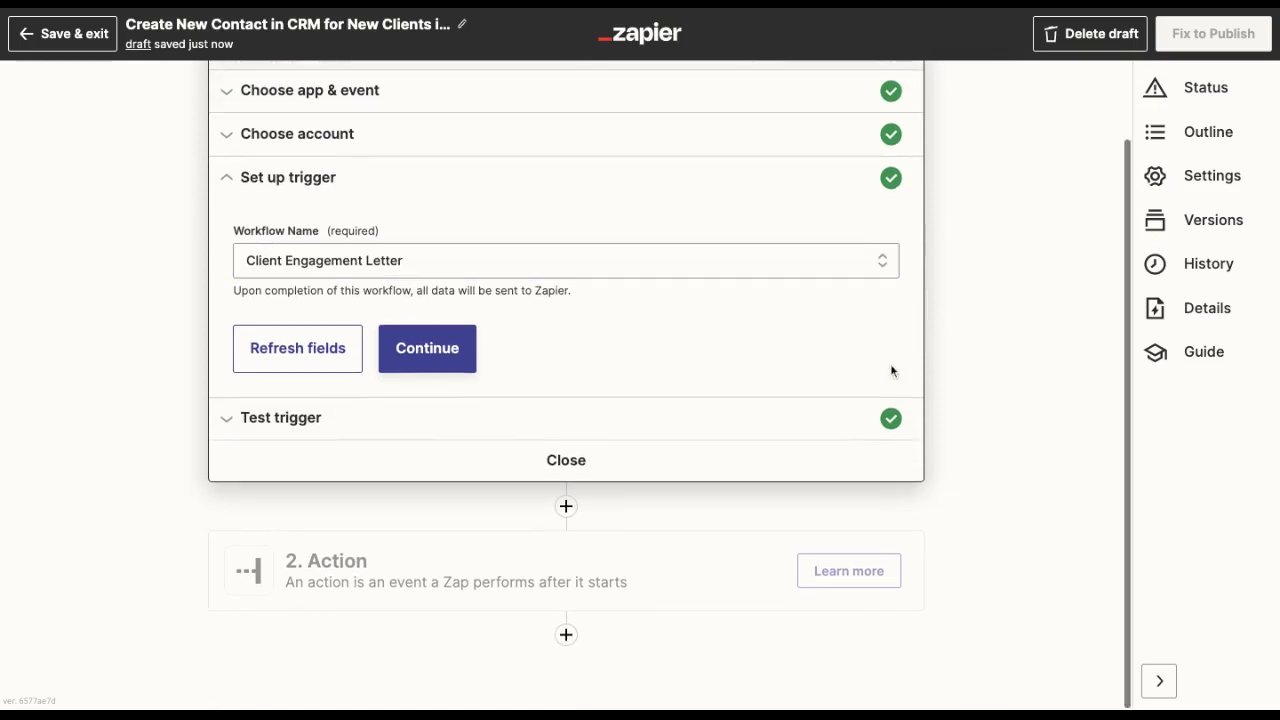
click(638, 567)
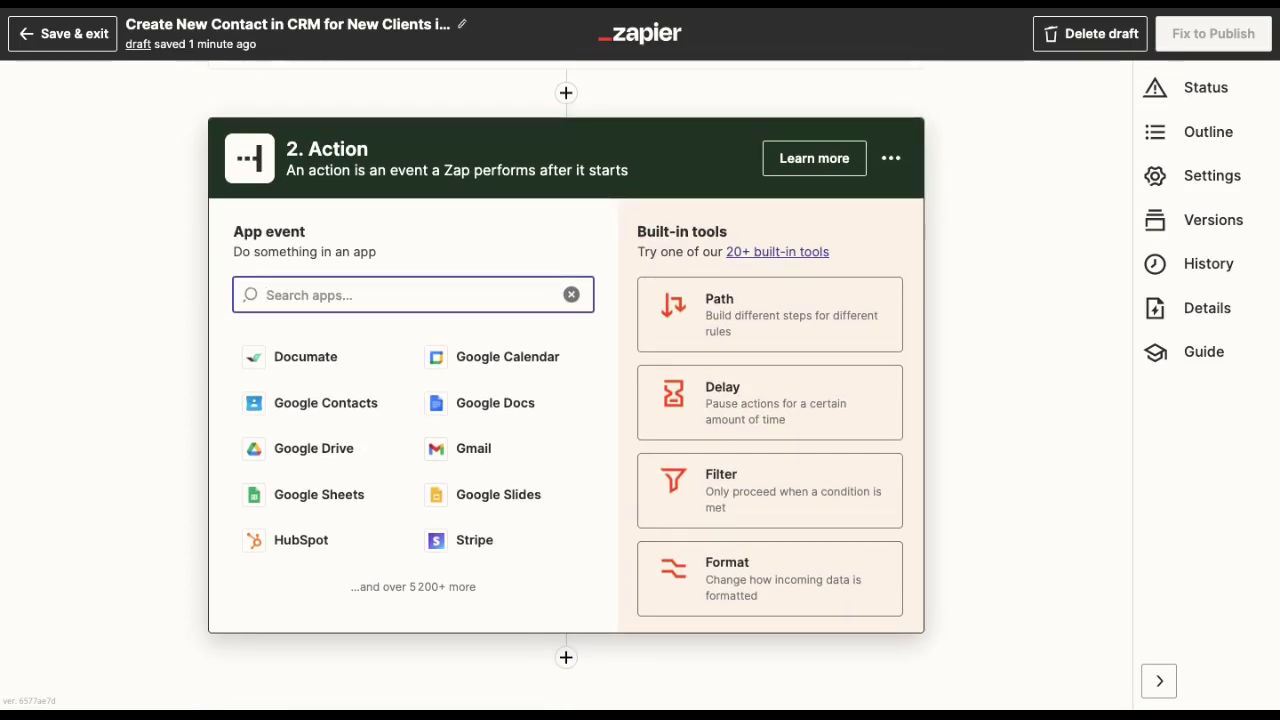
Step: Make step 2 a Filter on 1. Data Clientstatus, found by searching 'clientsa'
click(757, 487)
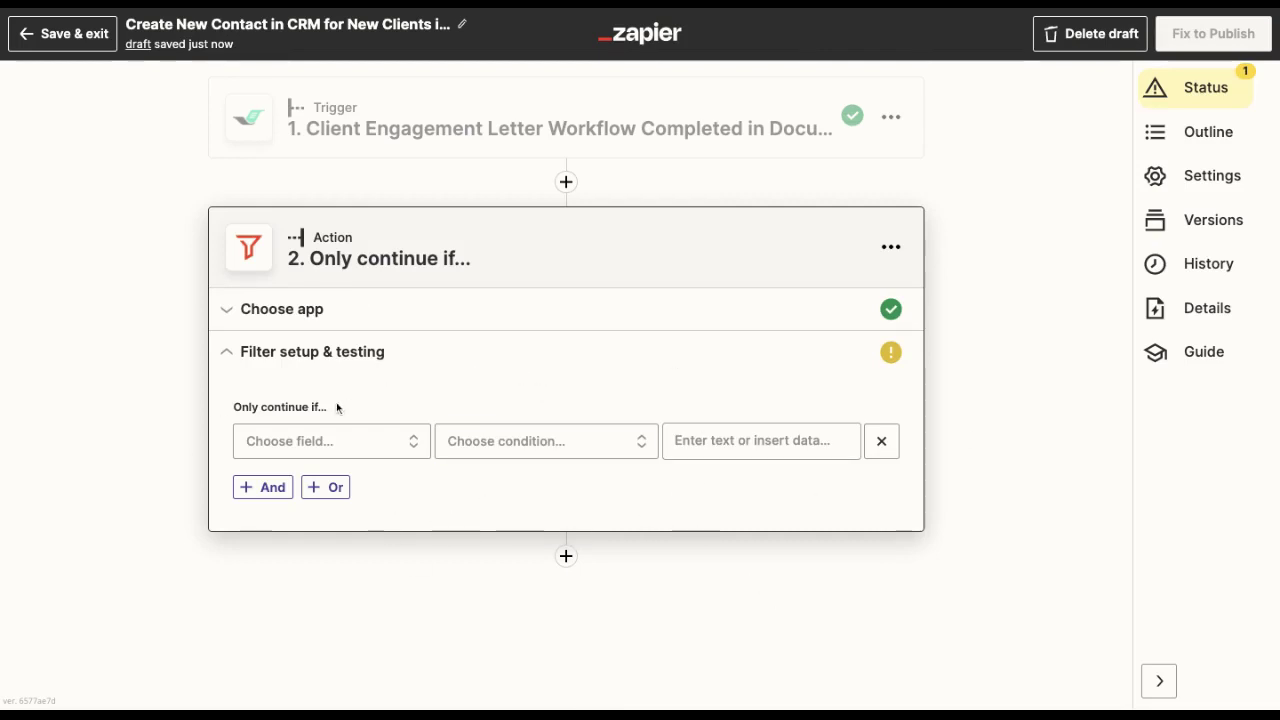
click(329, 443)
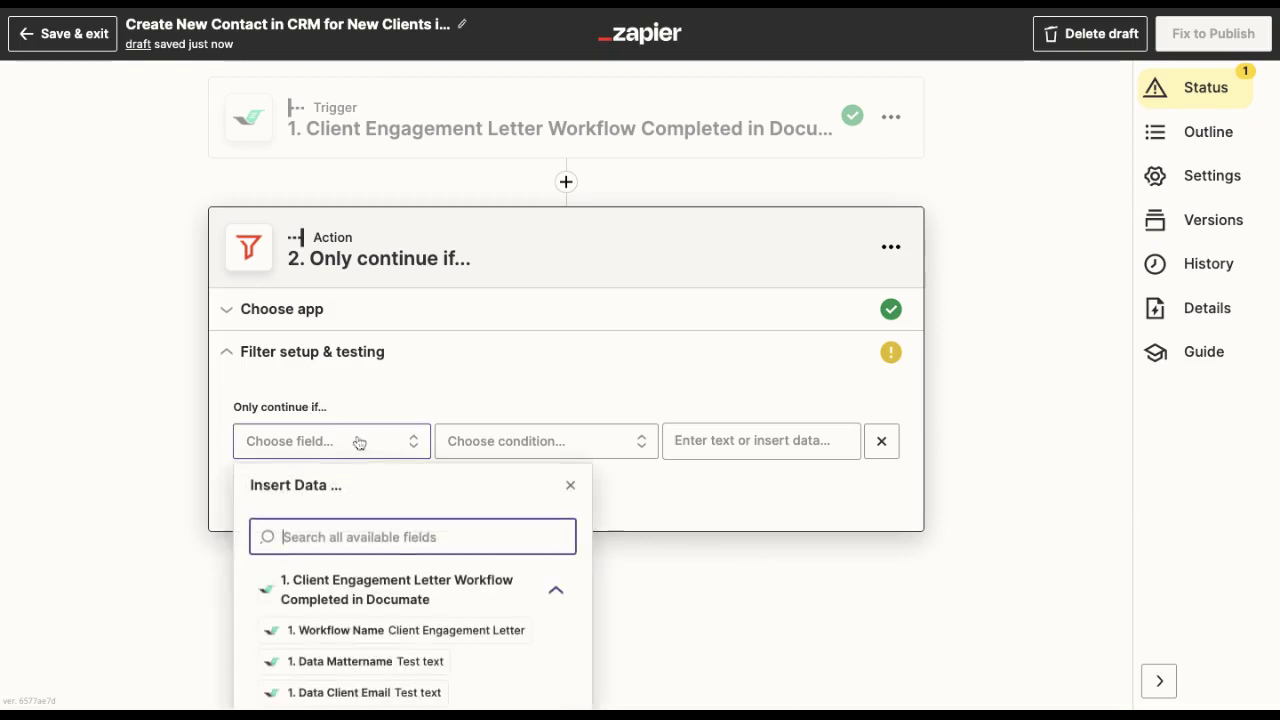
text(clientsa)
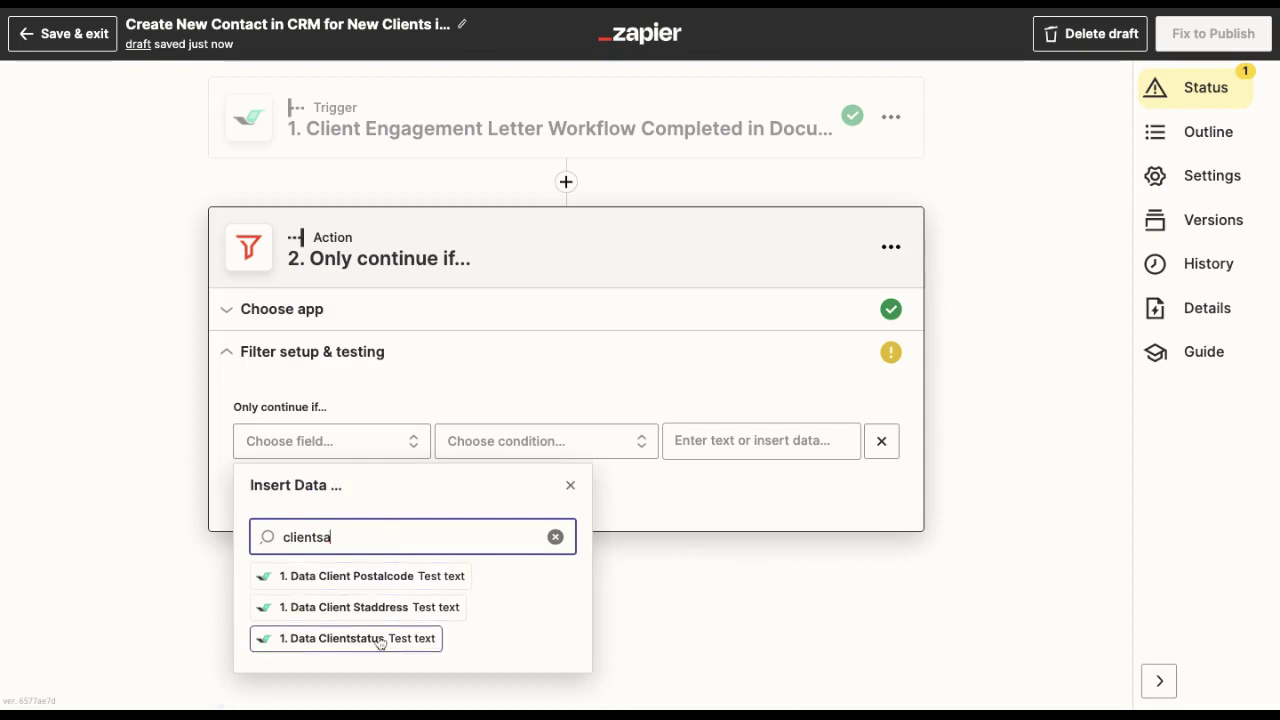
click(384, 639)
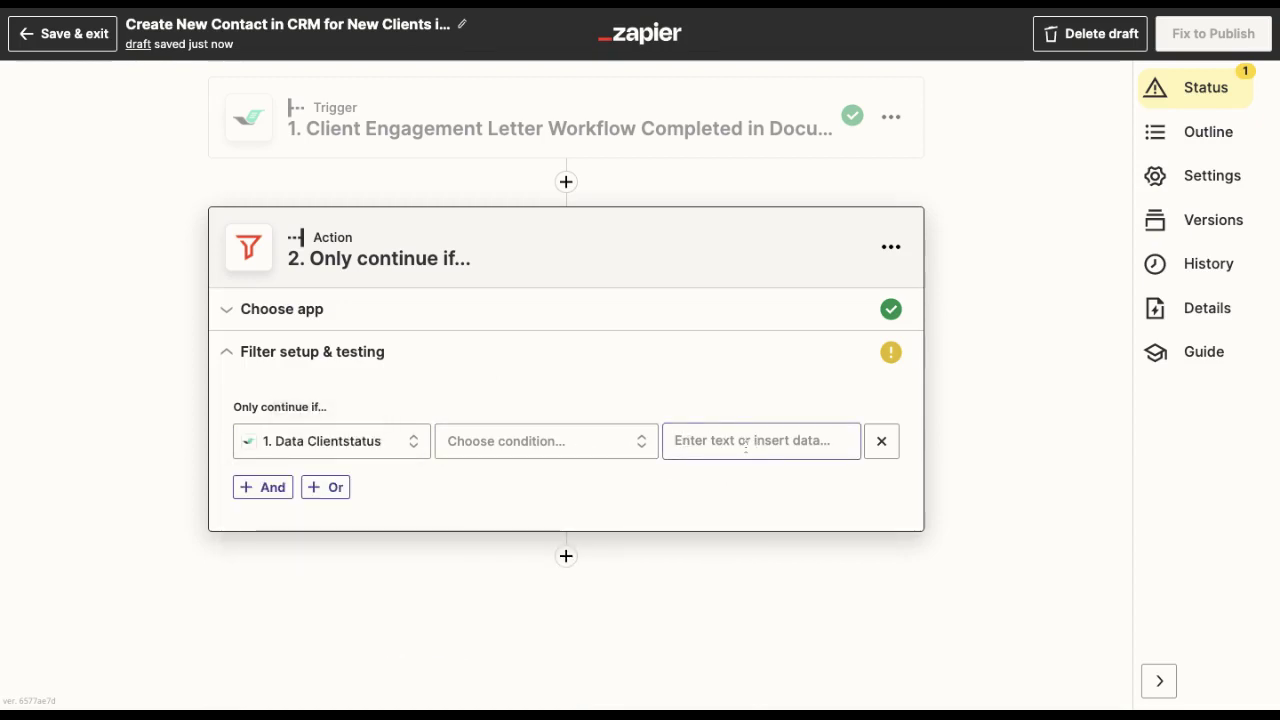
Step: Browse the filter's condition list to find (Text) Exactly matches
click(564, 447)
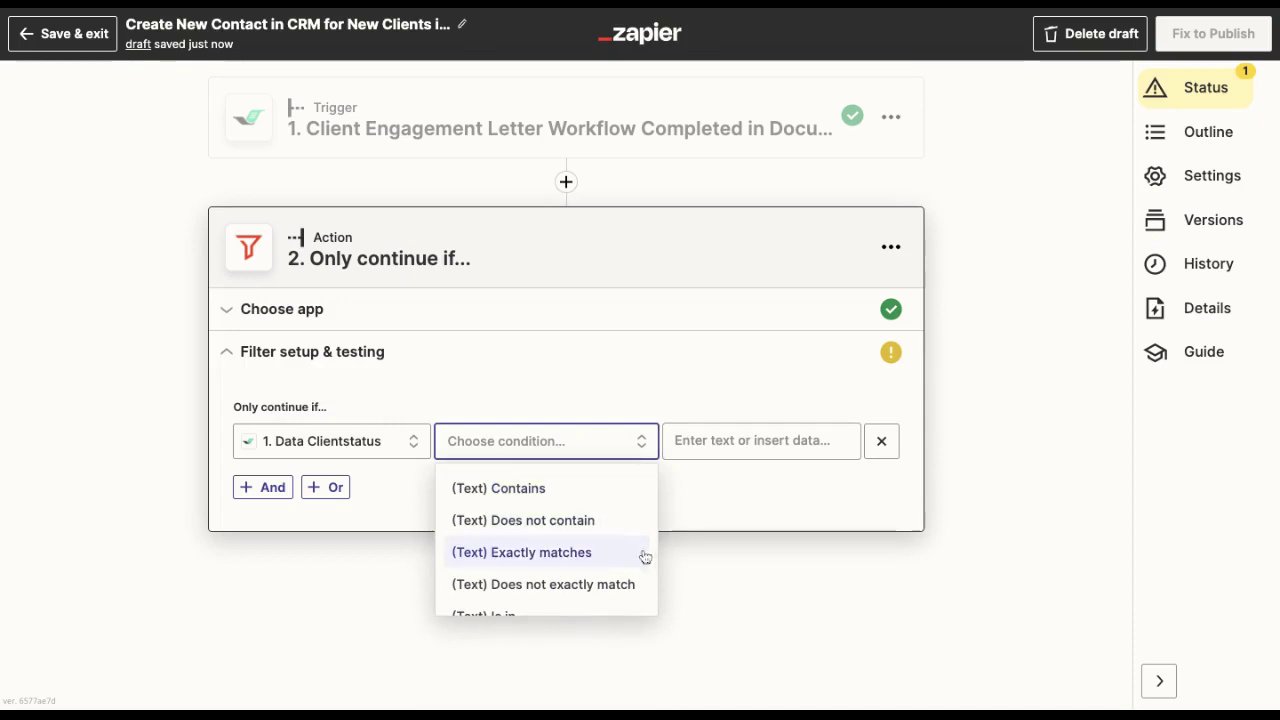
scroll(600, 589, down, 2)
scroll(604, 591, down, 3)
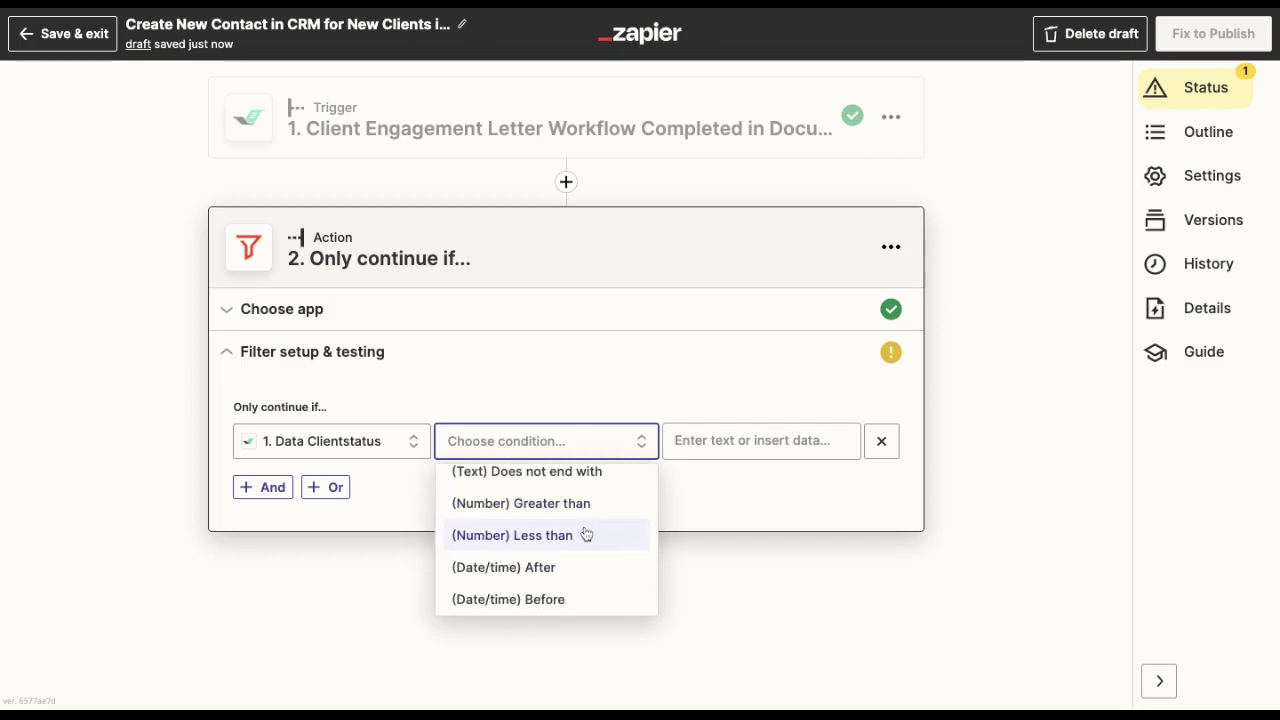
scroll(586, 535, down, 1)
scroll(586, 535, down, 1)
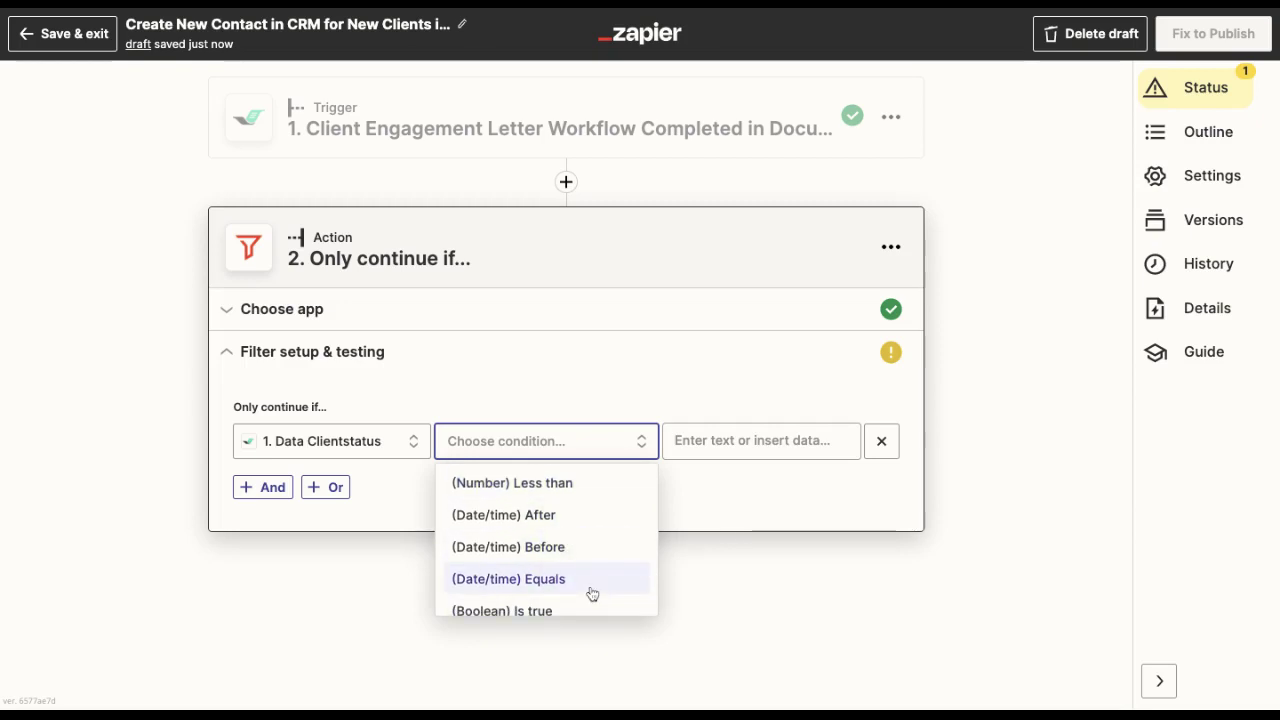
scroll(592, 594, down, 1)
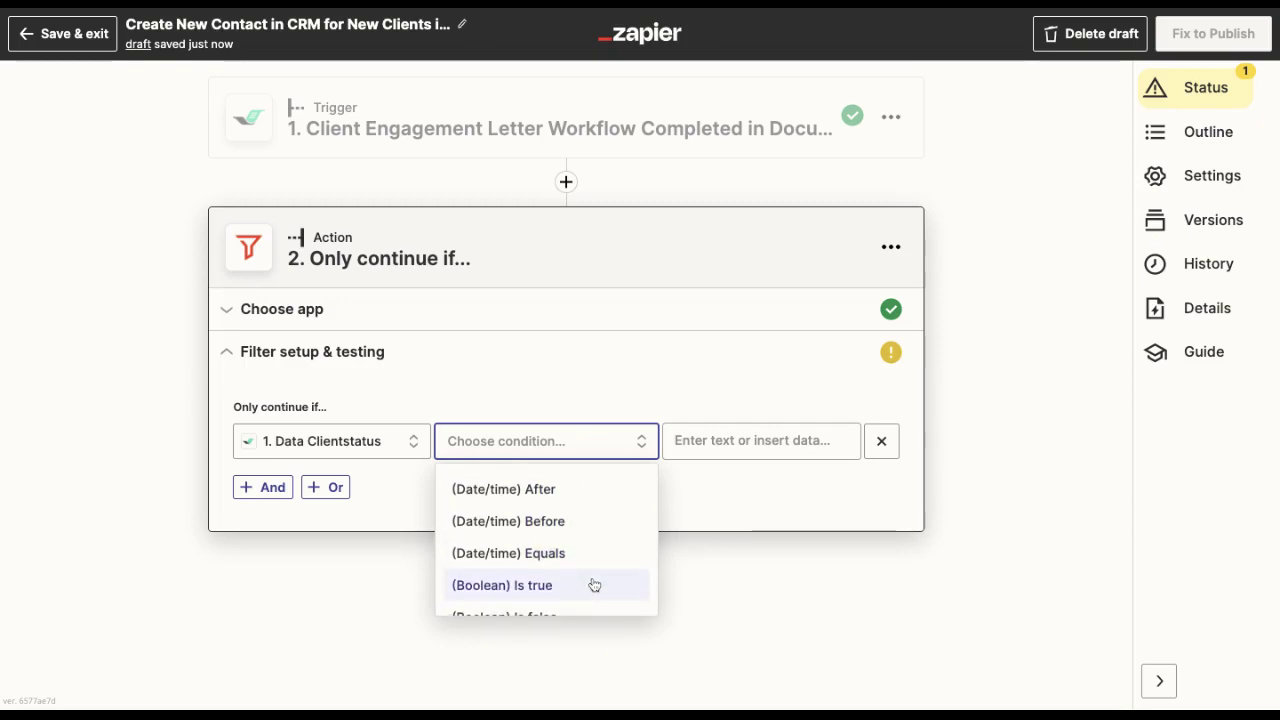
scroll(594, 585, down, 1)
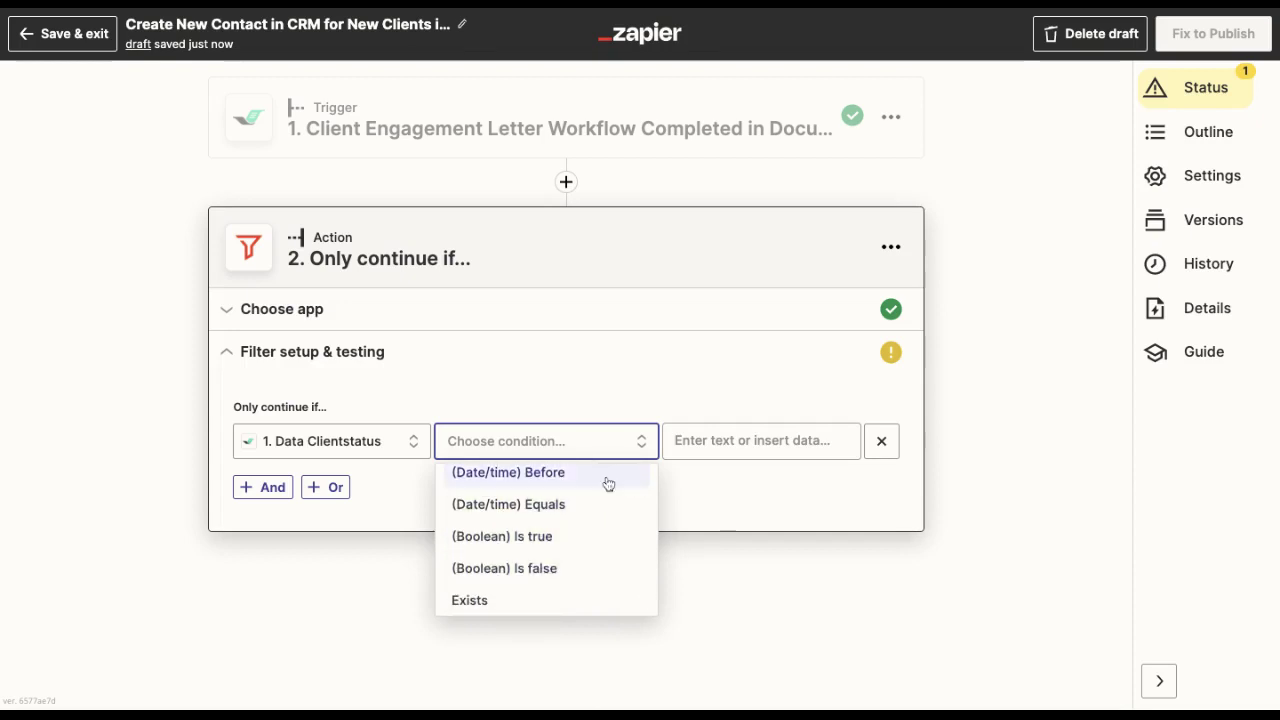
scroll(585, 492, up, 3)
scroll(578, 498, up, 2)
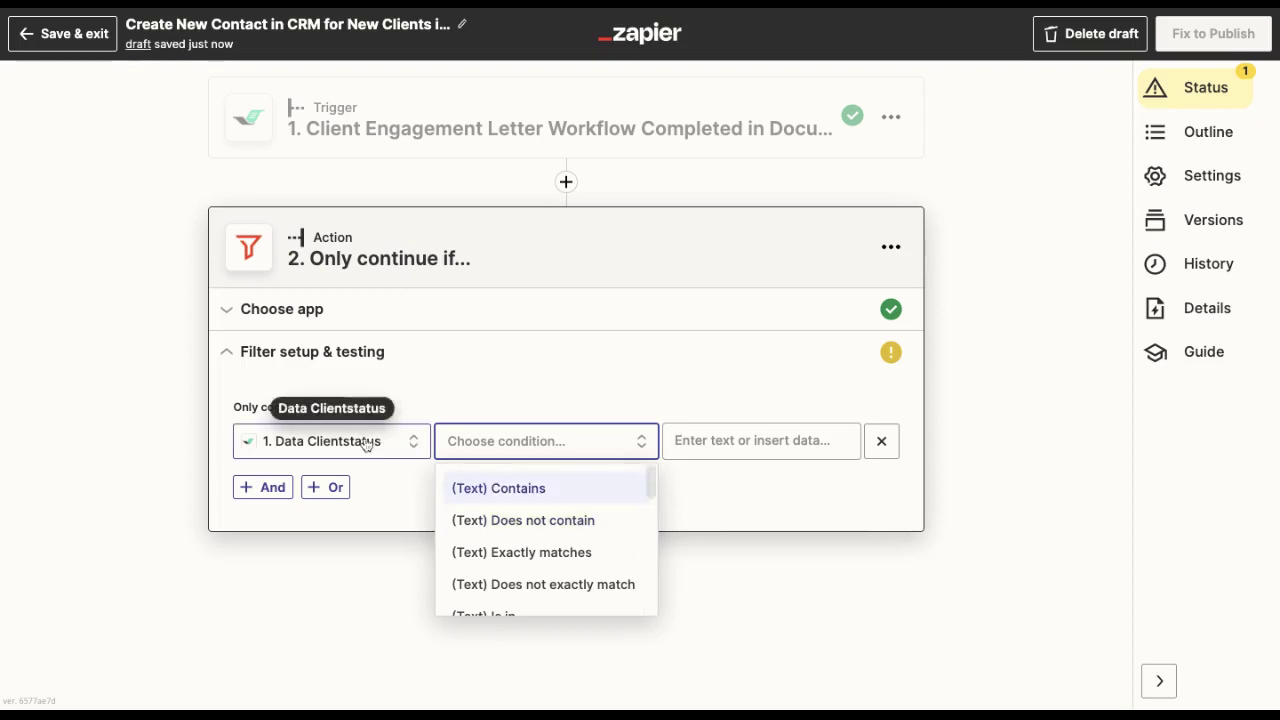
Step: Set the filter condition to (Text) Exactly matches with the value New
click(591, 553)
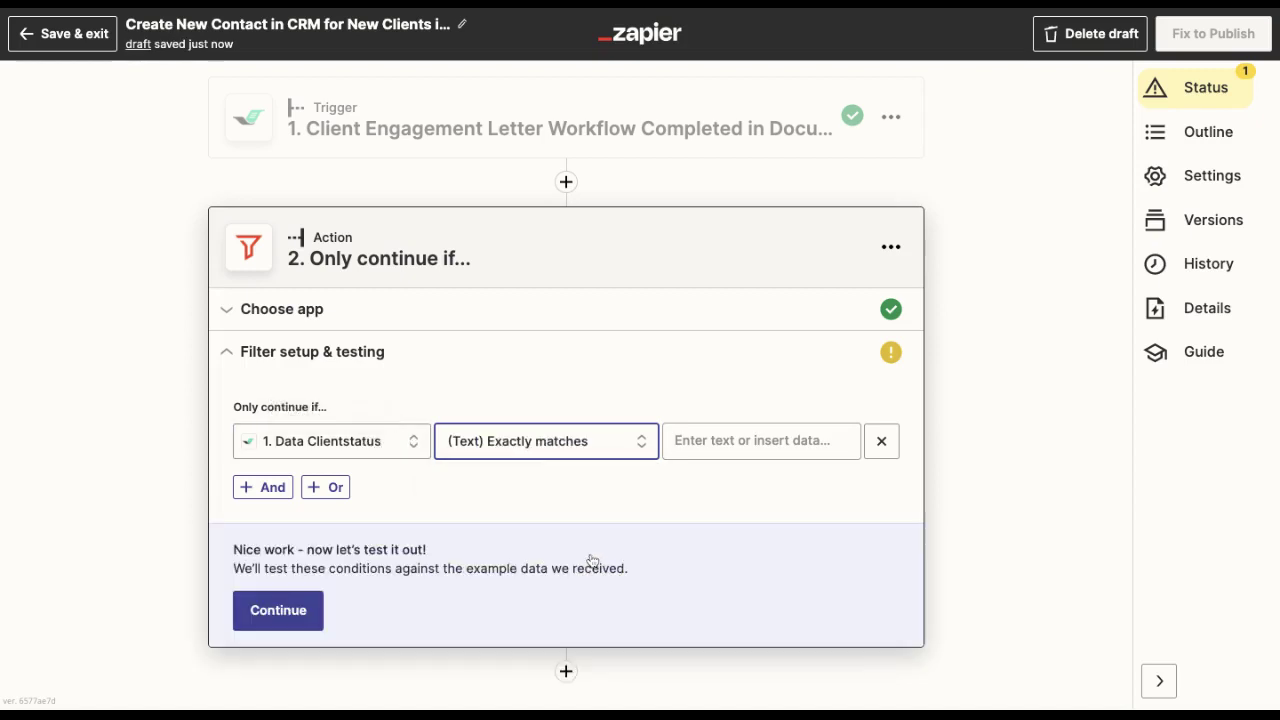
click(712, 440)
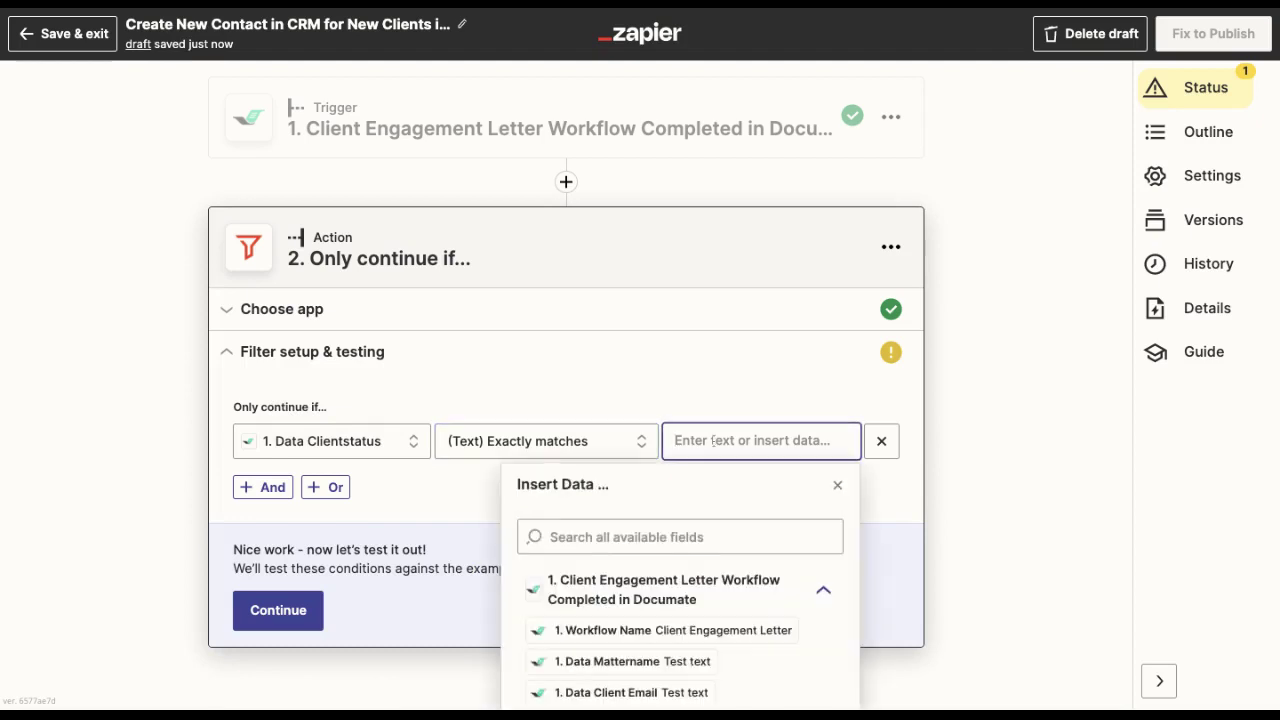
text(New)
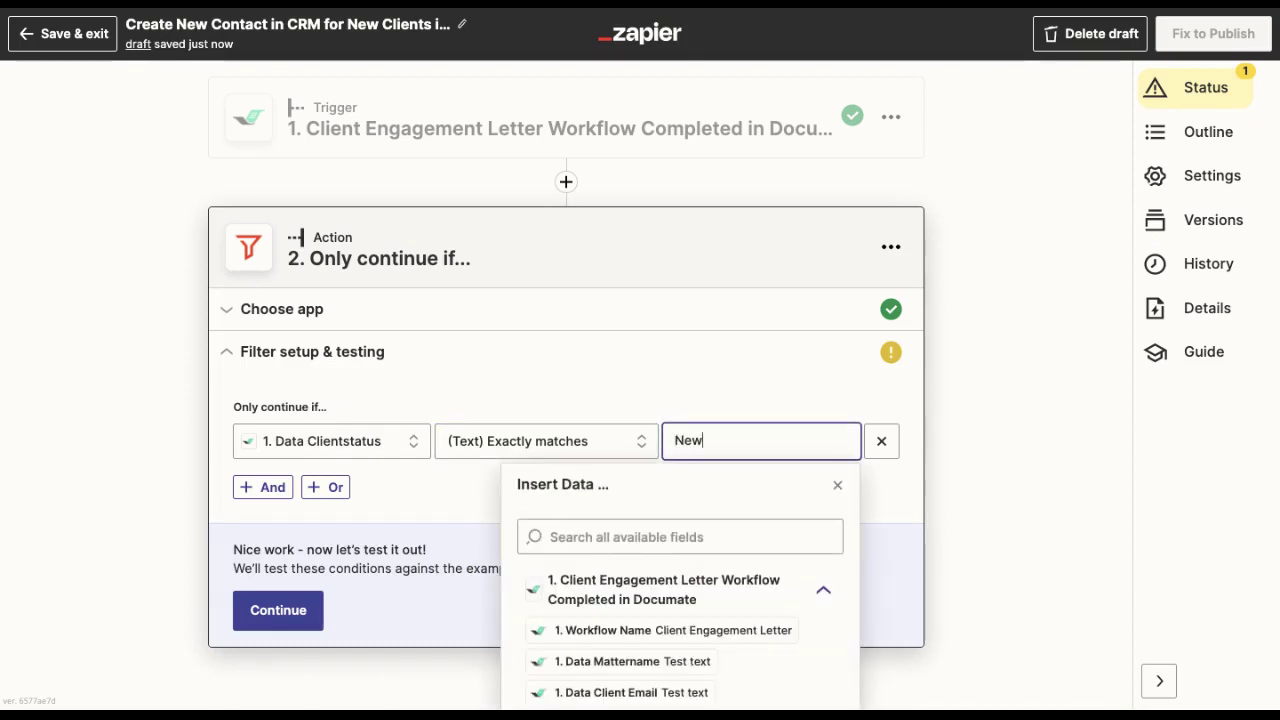
click(567, 362)
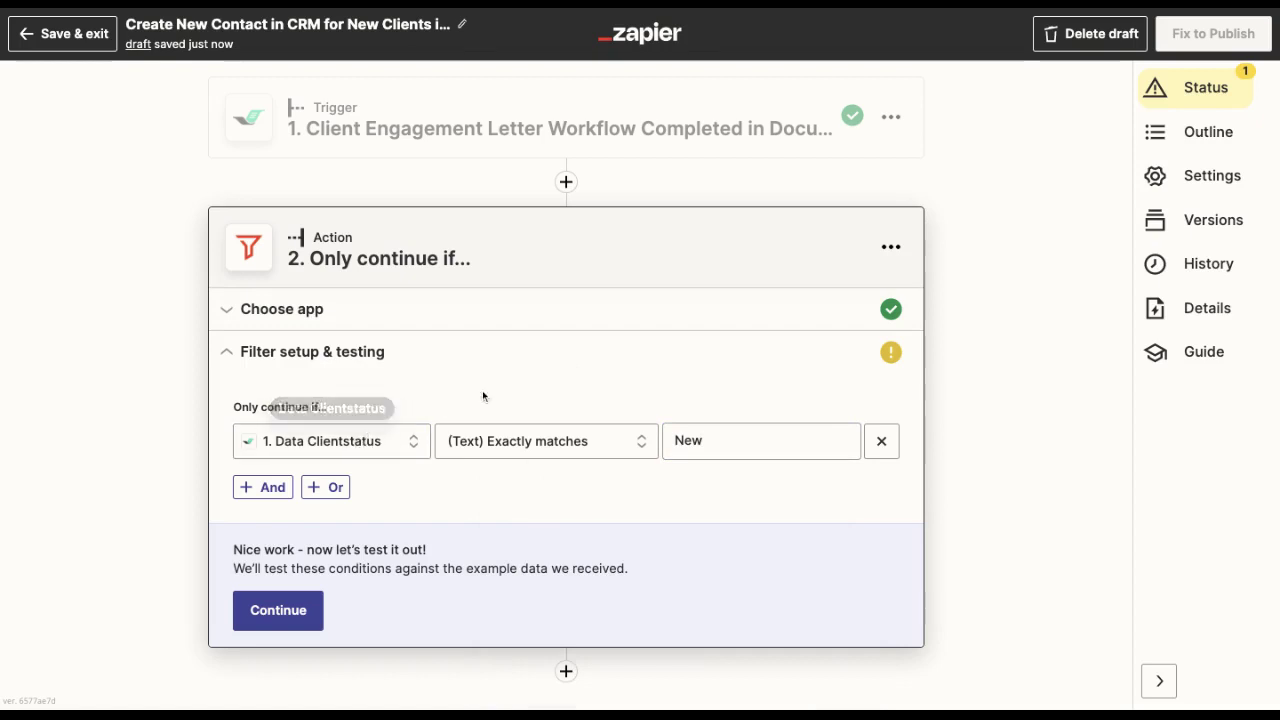
Step: Continue and test the filter against the Documate sample data
click(735, 434)
click(570, 507)
scroll(570, 507, down, 1)
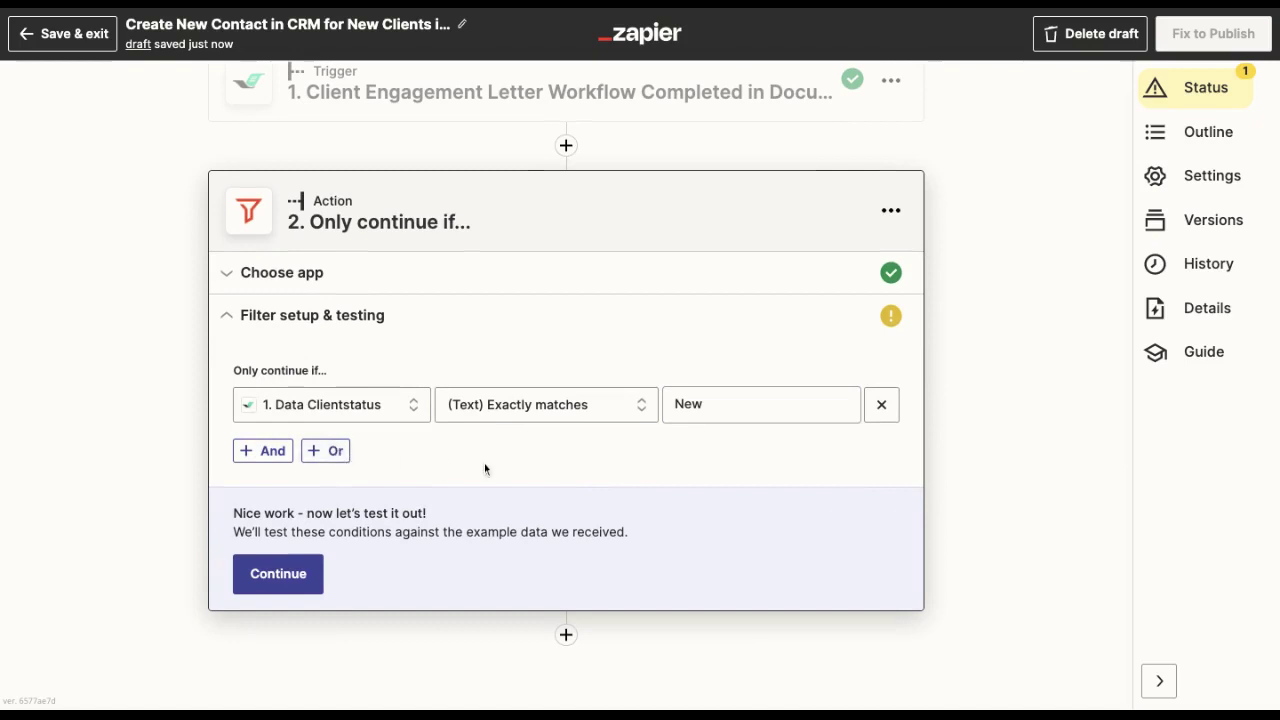
click(305, 592)
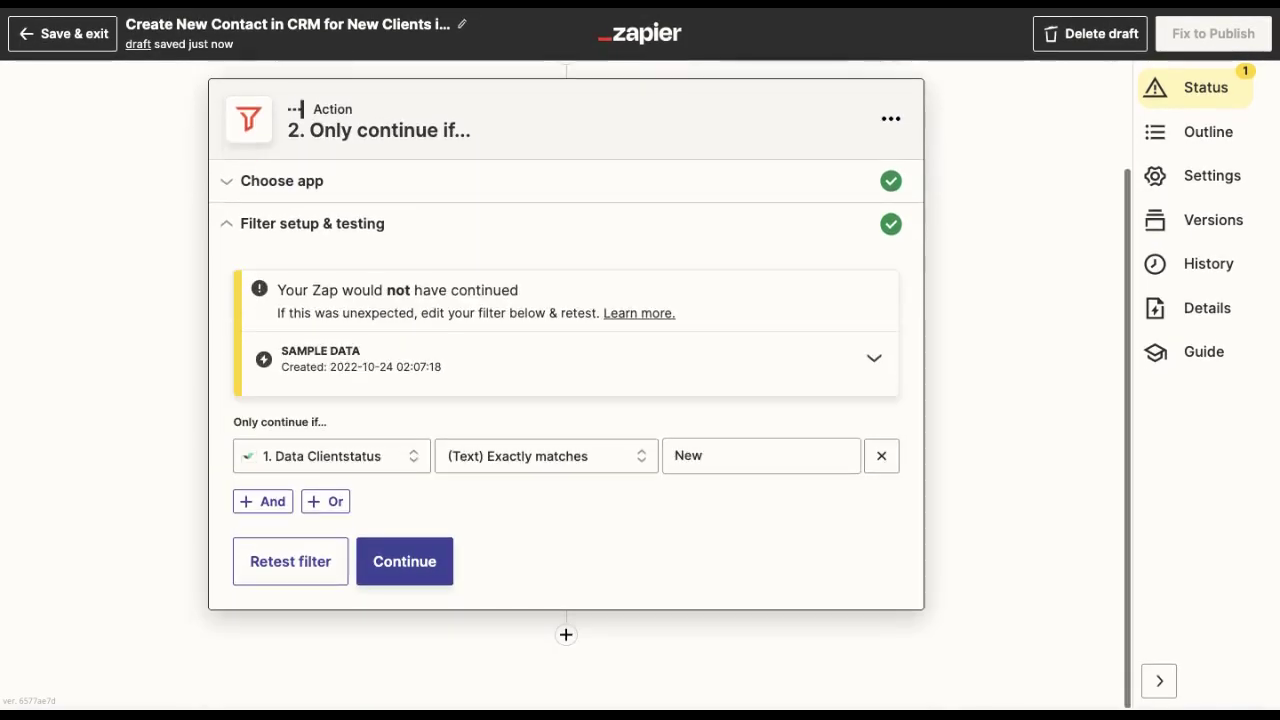
Step: Finish the filter step and review the published Zap's Clientstatus-exactly-matches-New filter details
click(402, 577)
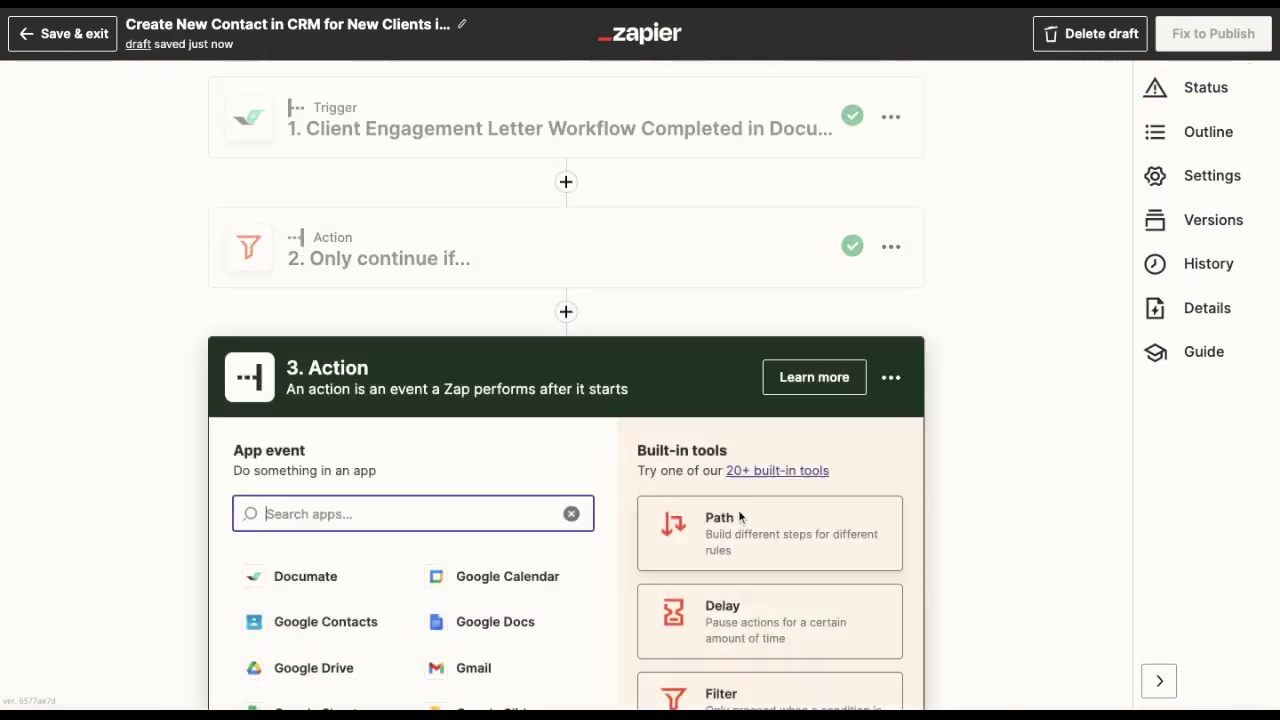
scroll(423, 543, down, 2)
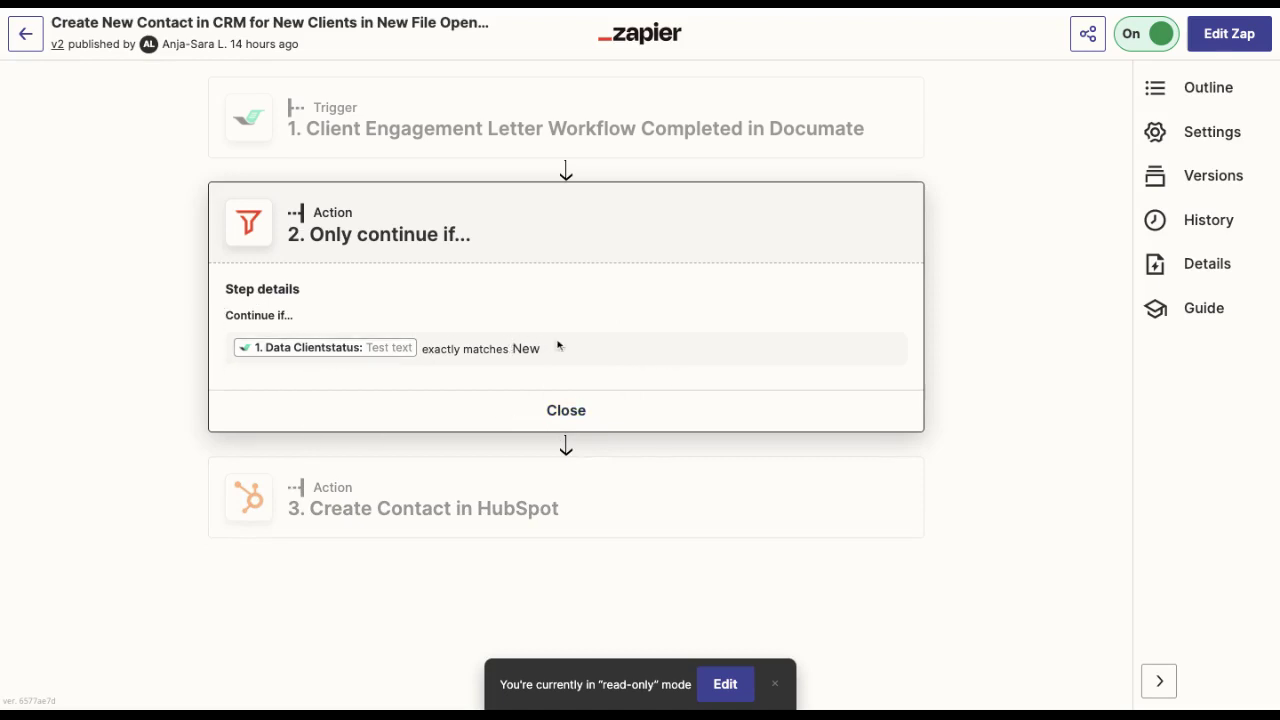
click(569, 518)
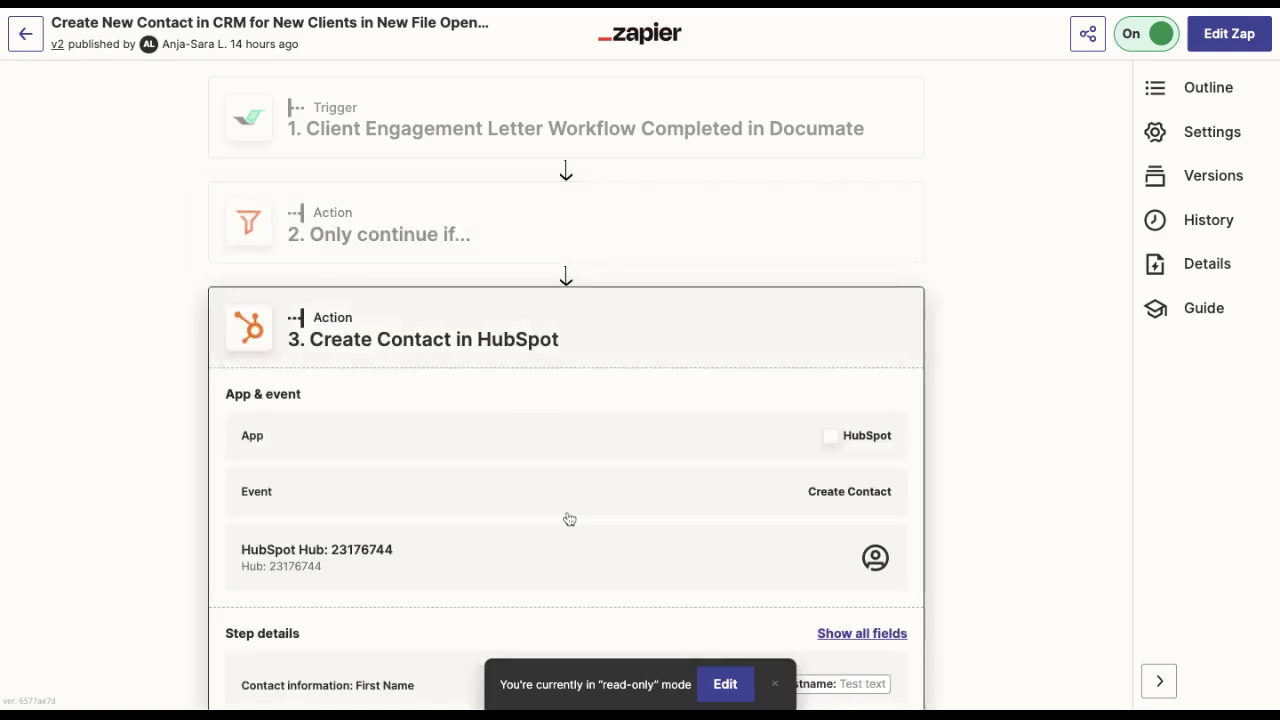
scroll(882, 246, down, 3)
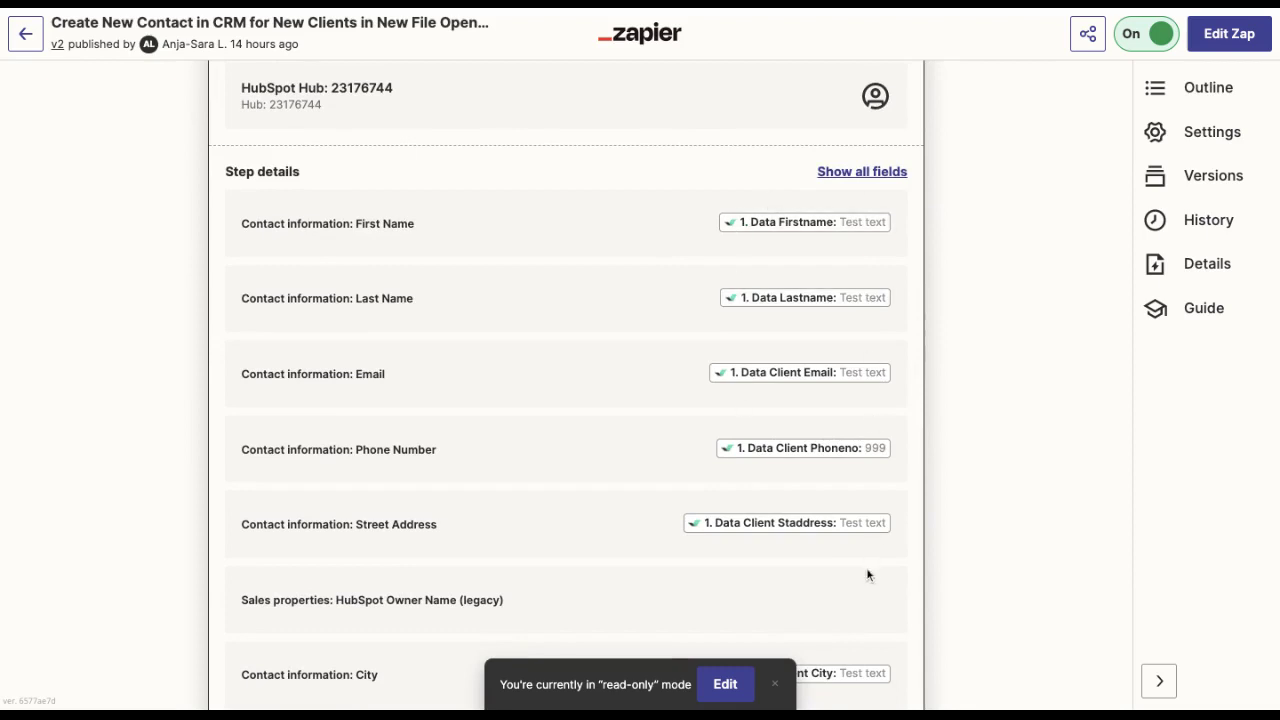
scroll(896, 340, down, 1)
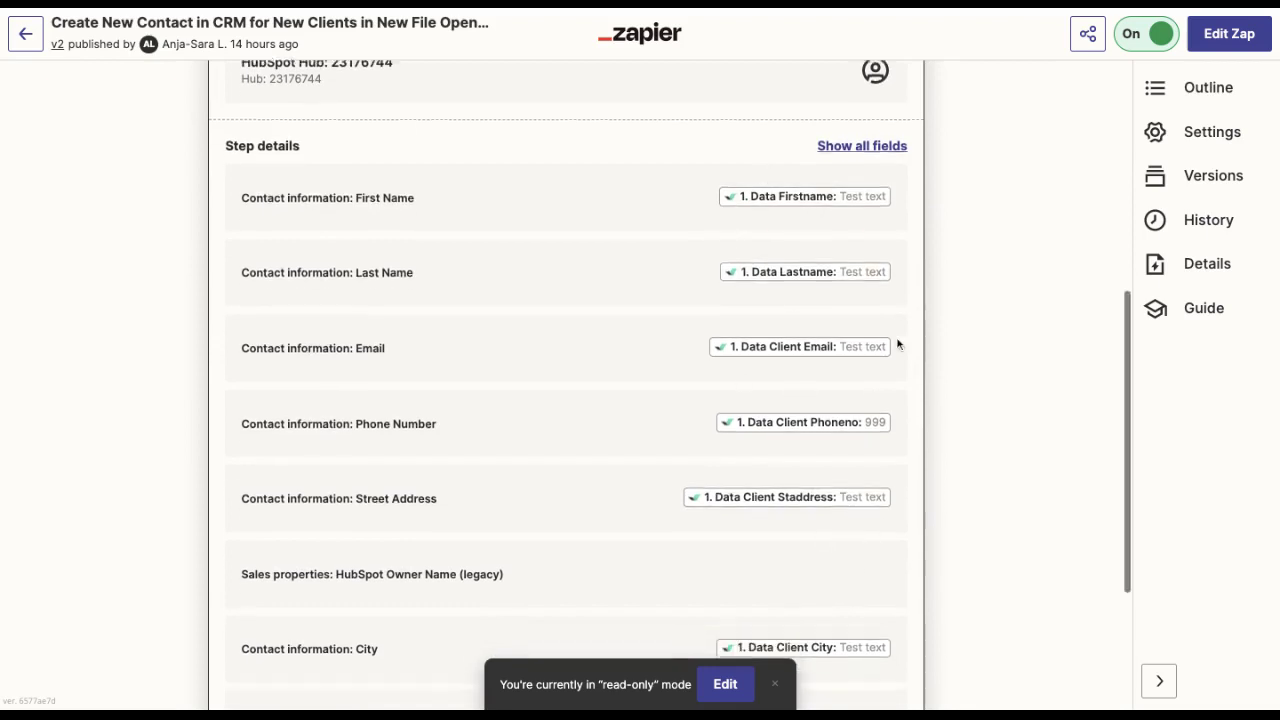
scroll(872, 350, down, 2)
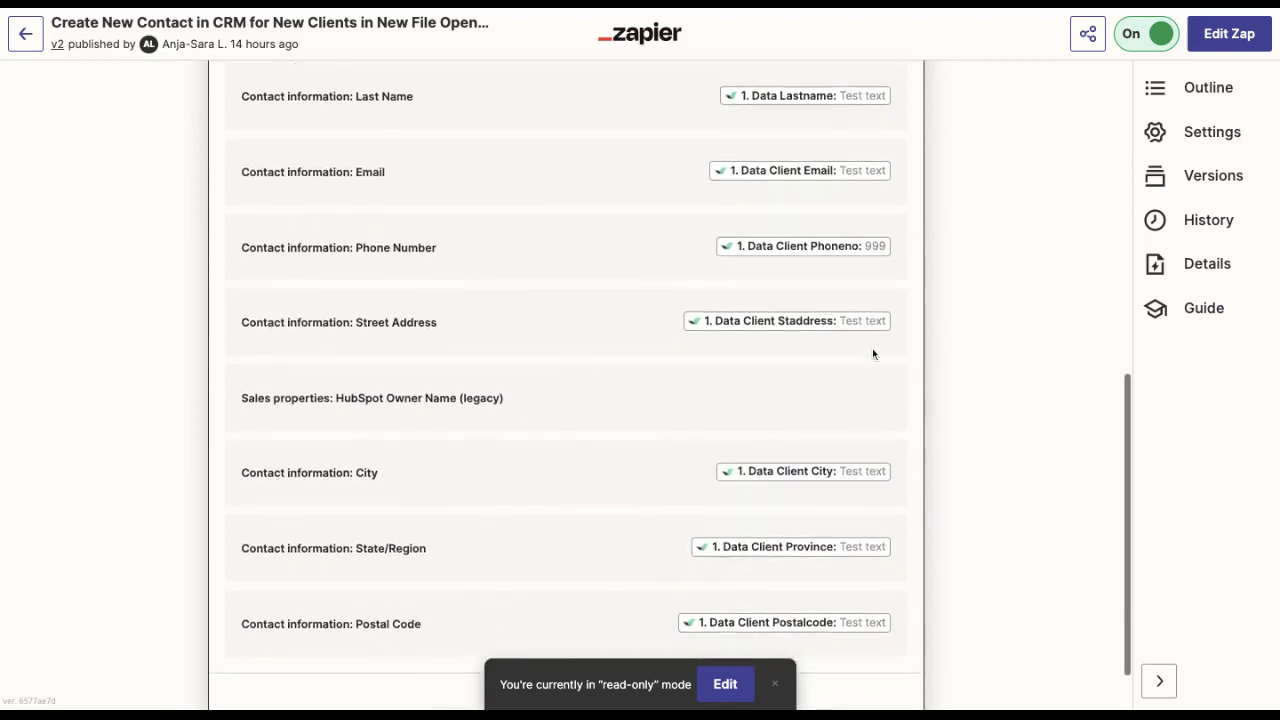
scroll(891, 571, up, 8)
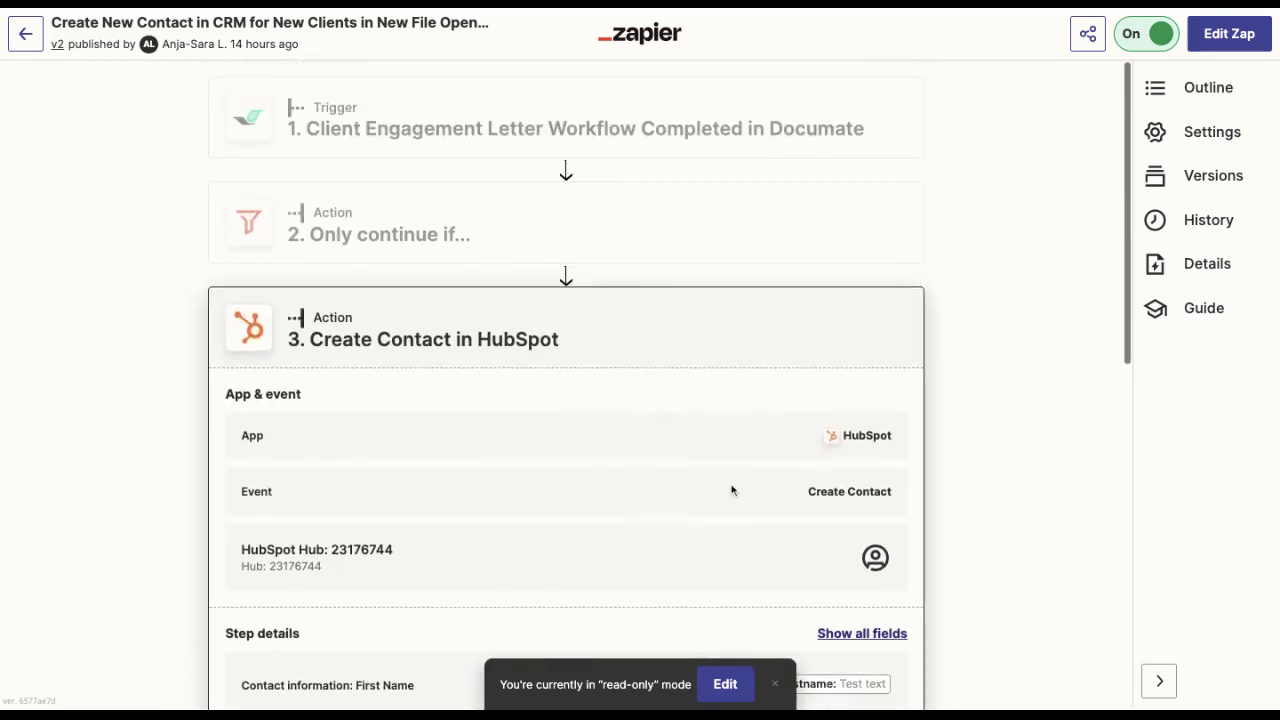
click(614, 251)
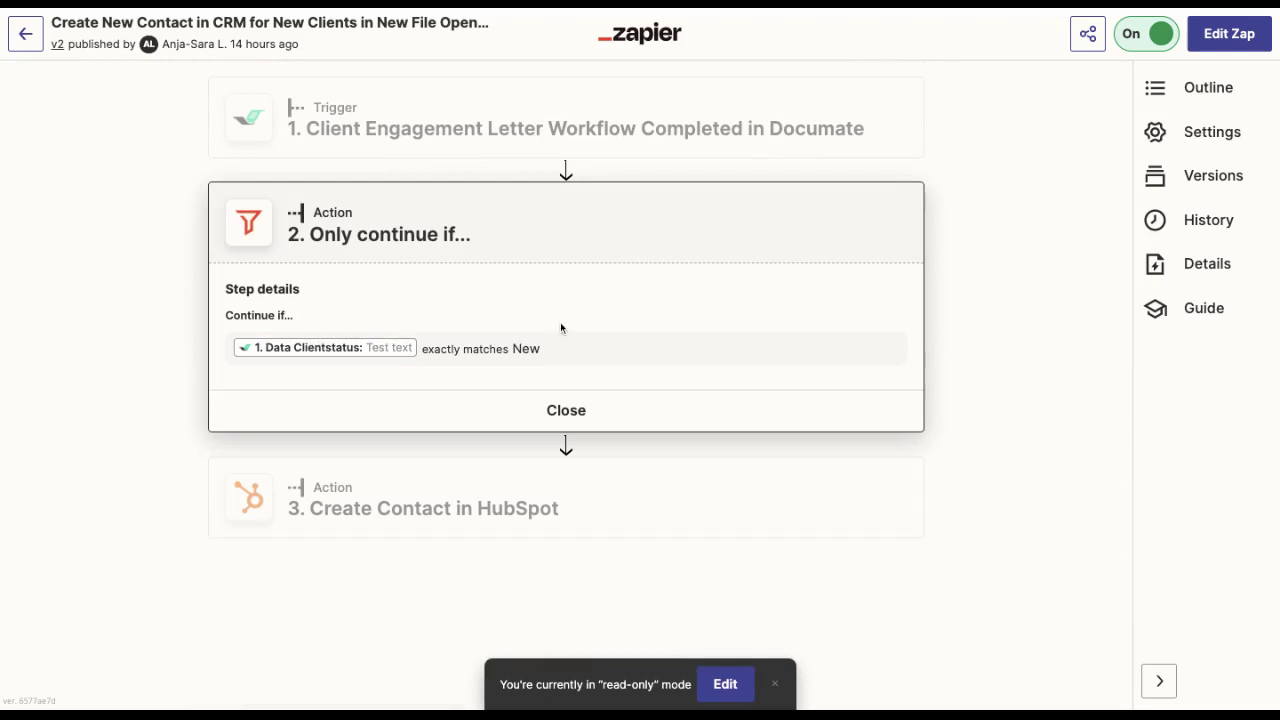